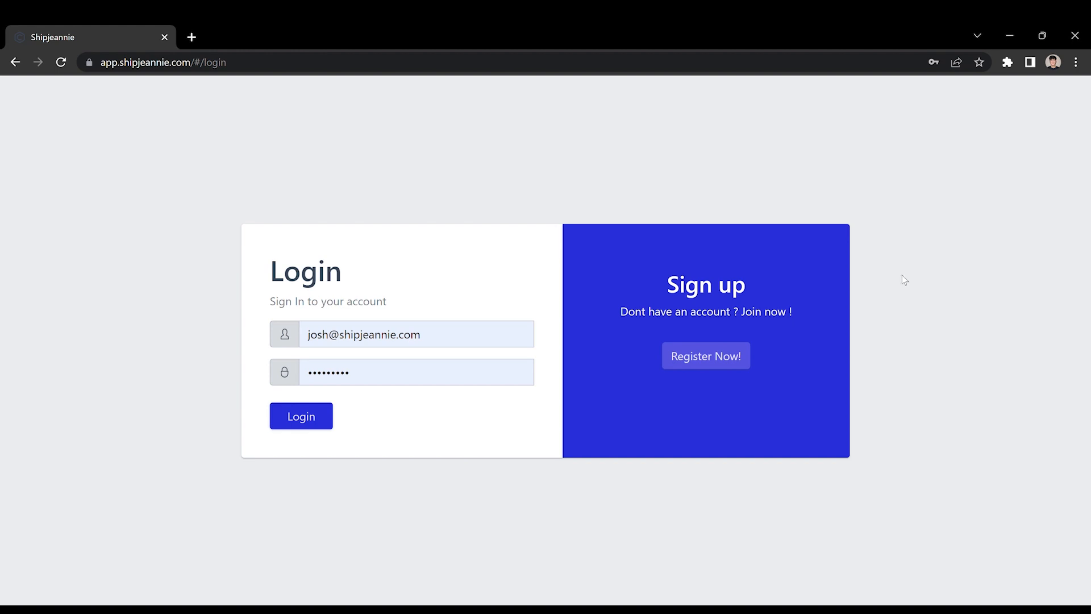
View the registration form, then go back to the login page
{"action": "left_click", "coordinate": [693, 364]}
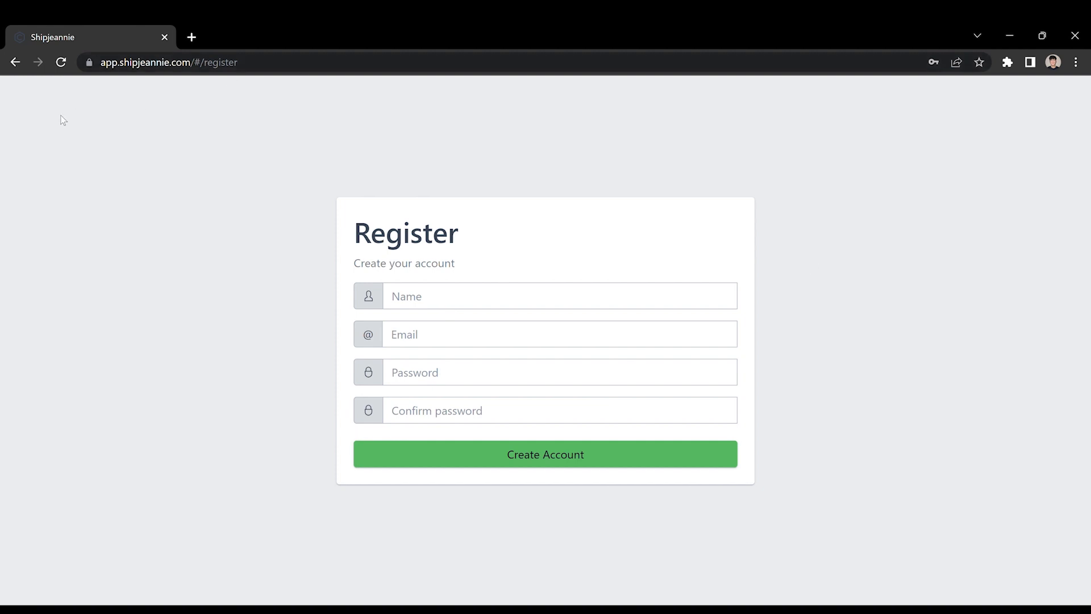
{"action": "left_click", "coordinate": [15, 62]}
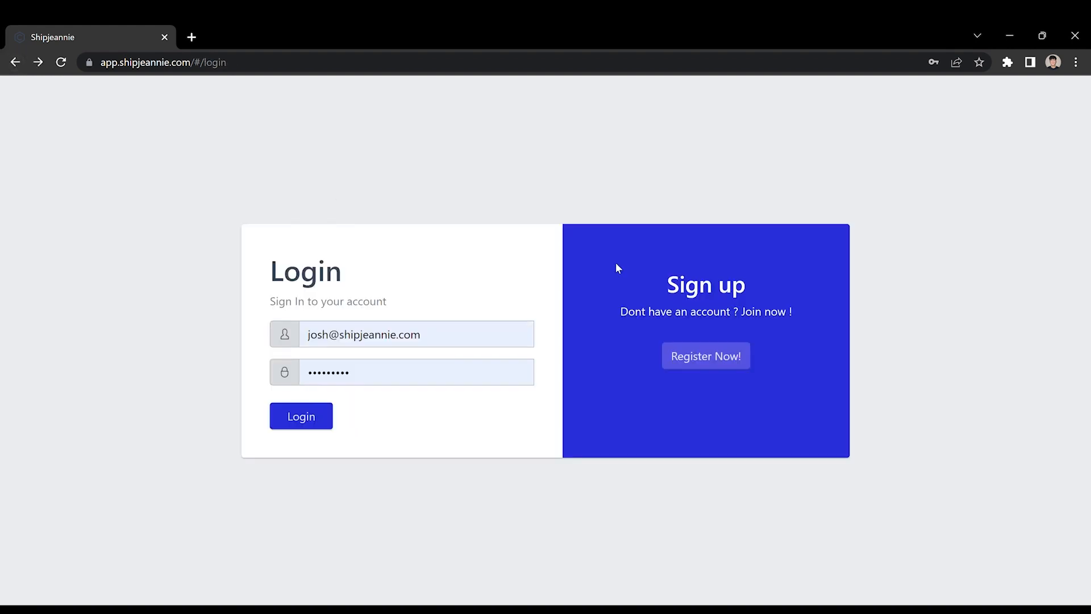
Log in with the saved credentials and expand the navigation sidebar
{"action": "left_click", "coordinate": [301, 427]}
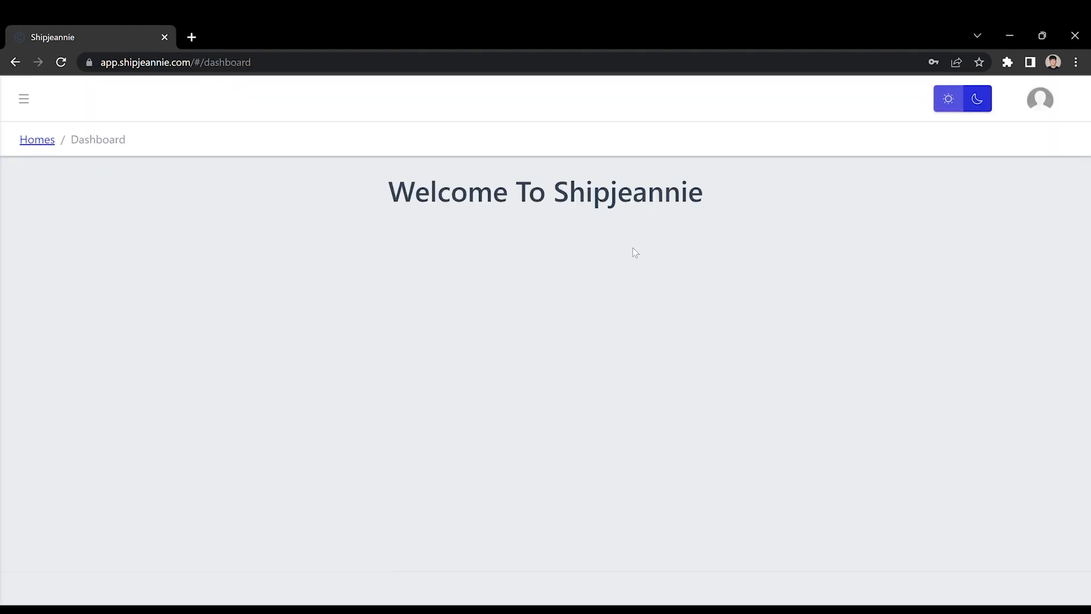
{"action": "left_click", "coordinate": [36, 107]}
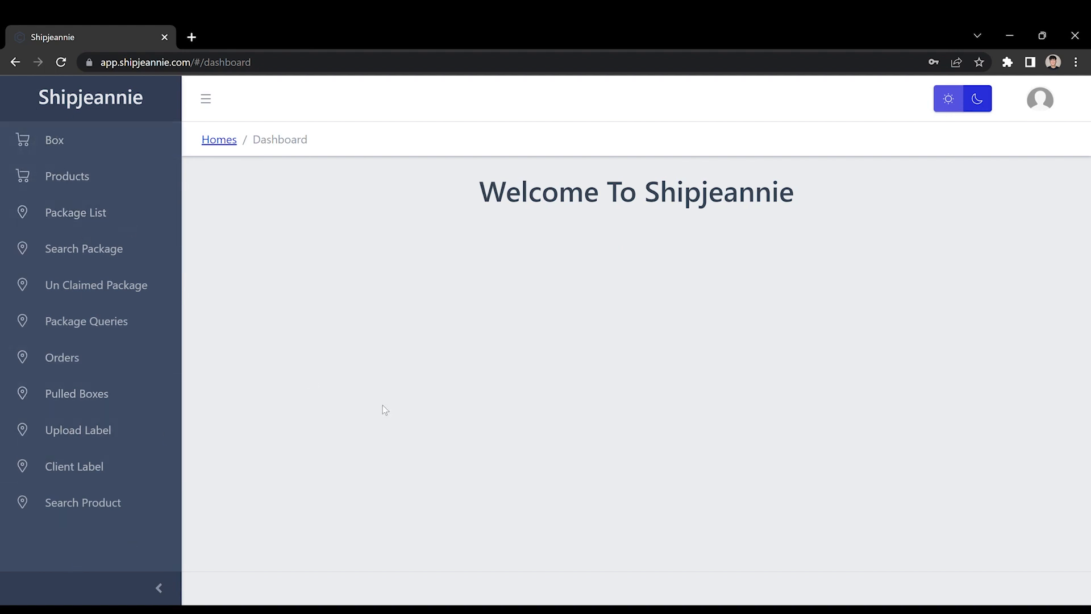
Browse the Search Product, Package Queries and Search Package pages, then open the Package List
{"action": "left_click", "coordinate": [84, 503]}
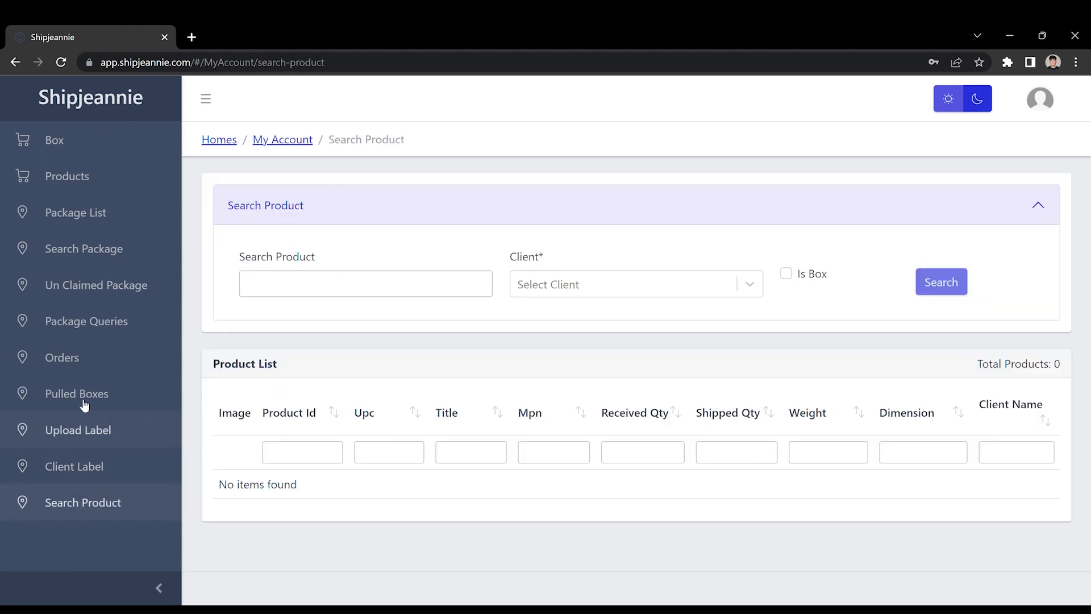
{"action": "left_click", "coordinate": [77, 315]}
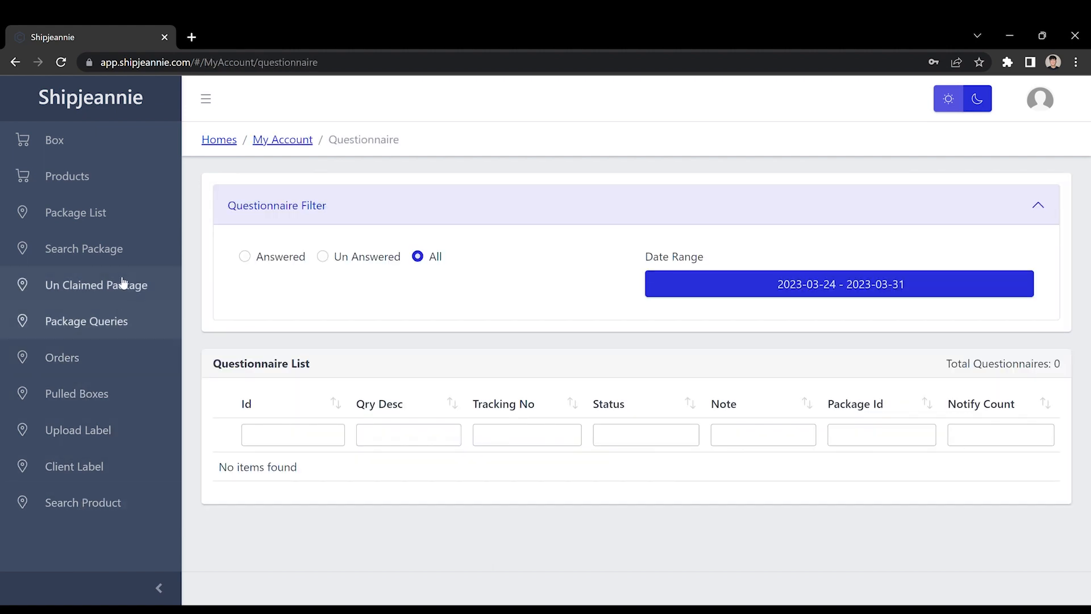
{"action": "left_click", "coordinate": [91, 250]}
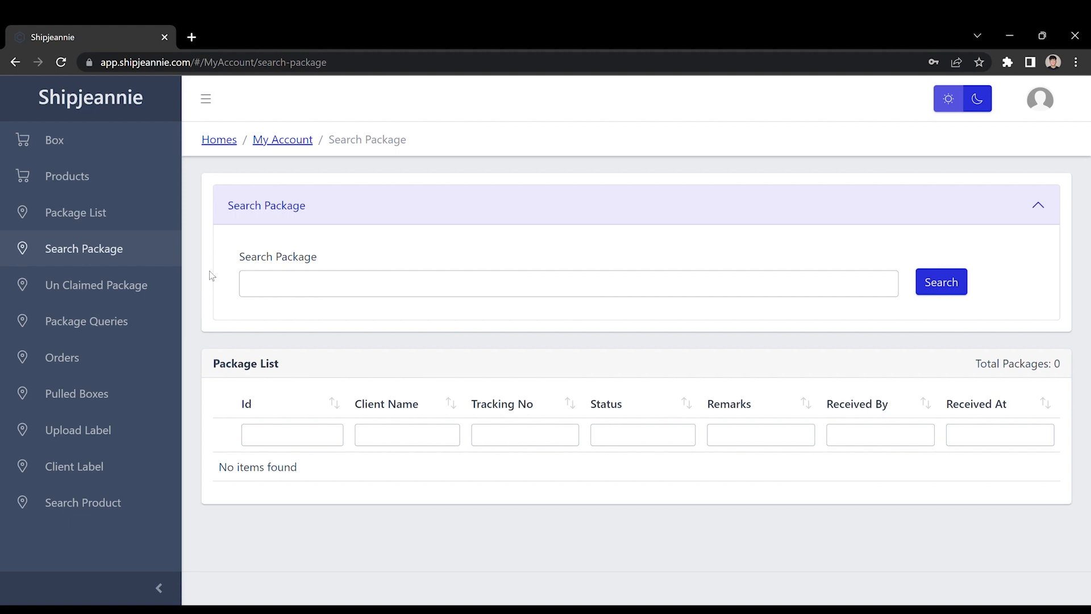
{"action": "left_click", "coordinate": [311, 291]}
{"action": "left_click", "coordinate": [276, 327]}
{"action": "left_click", "coordinate": [77, 215]}
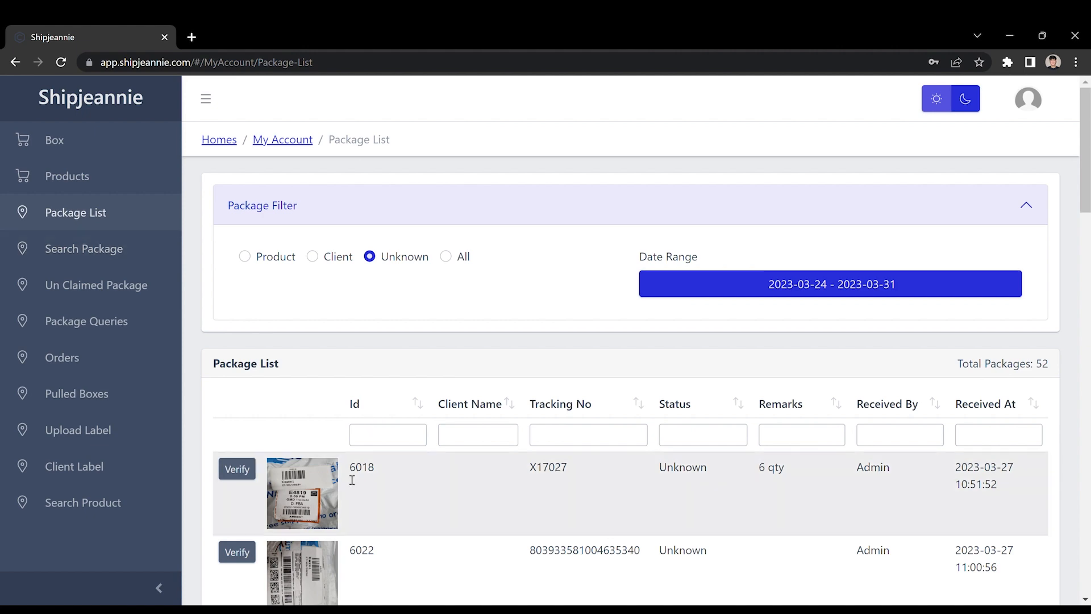
Open the verification view for package 6018 and scroll through its shipping label photo
{"action": "left_click", "coordinate": [352, 481]}
{"action": "scroll", "coordinate": [622, 380], "scroll_direction": "down", "scroll_amount": 3}
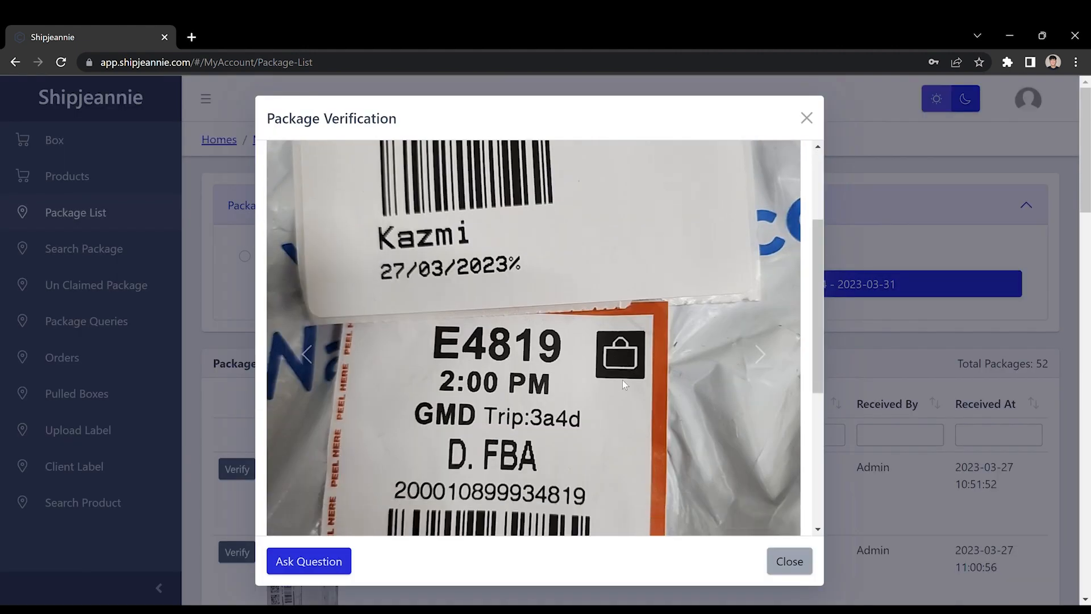
{"action": "scroll", "coordinate": [475, 392], "scroll_direction": "down", "scroll_amount": 3}
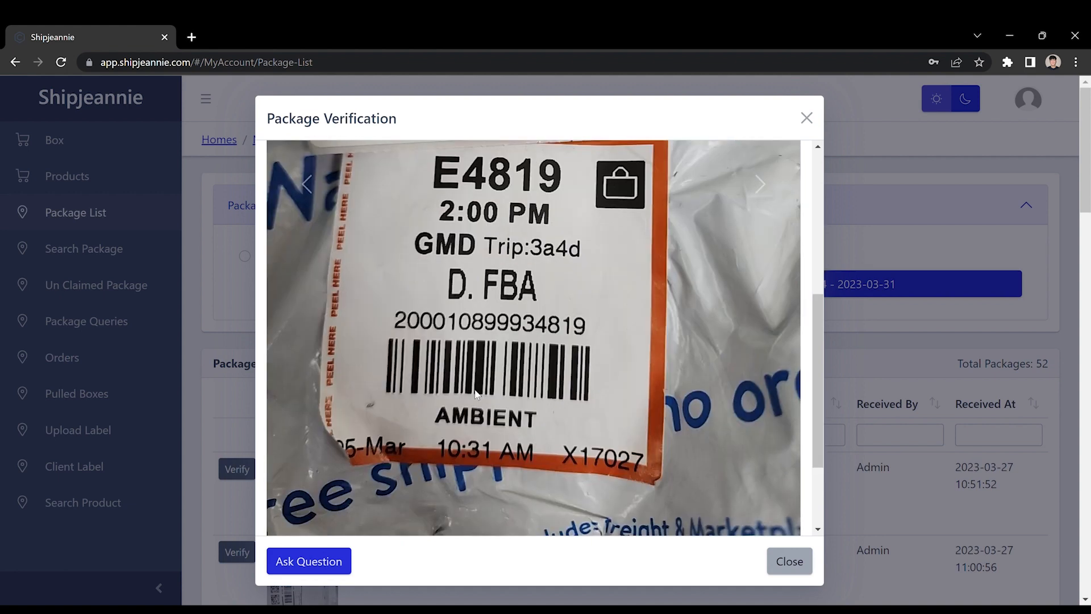
{"action": "scroll", "coordinate": [510, 310], "scroll_direction": "up", "scroll_amount": 1}
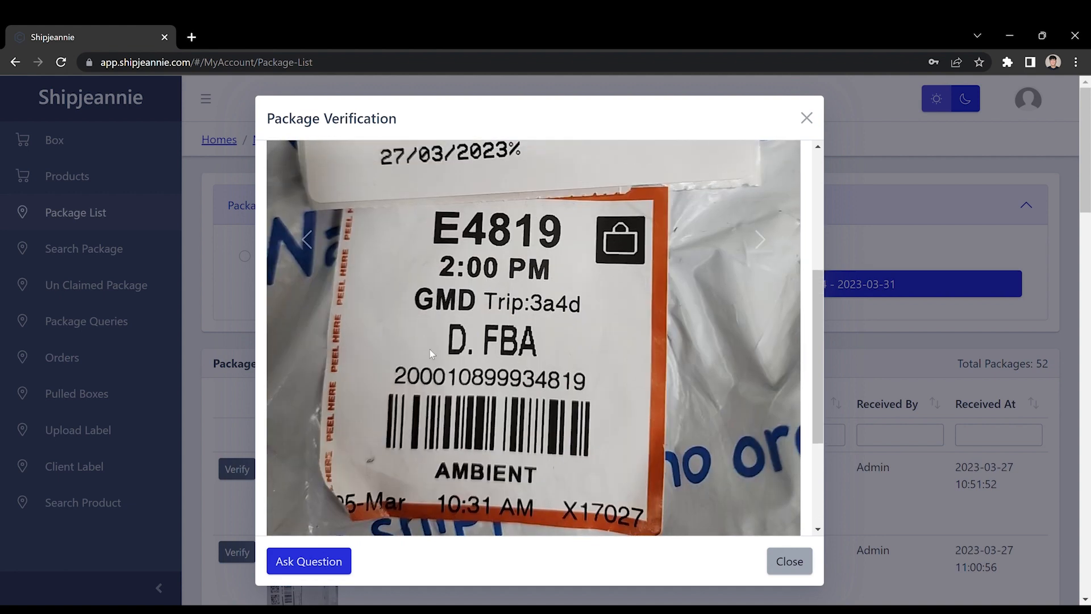
{"action": "scroll", "coordinate": [513, 451], "scroll_direction": "up", "scroll_amount": 1}
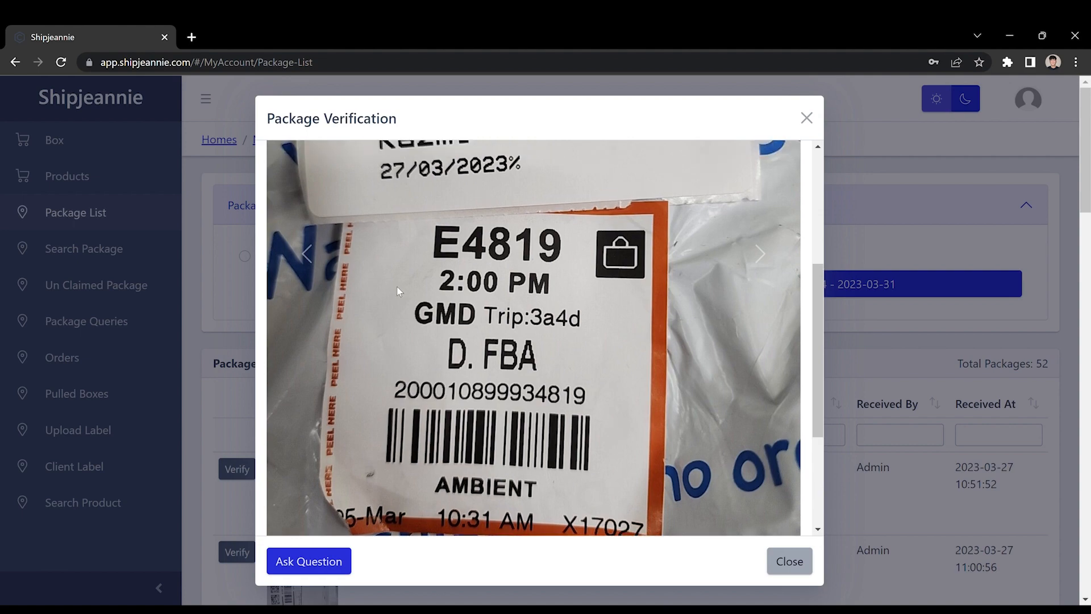
{"action": "scroll", "coordinate": [428, 178], "scroll_direction": "up", "scroll_amount": 3}
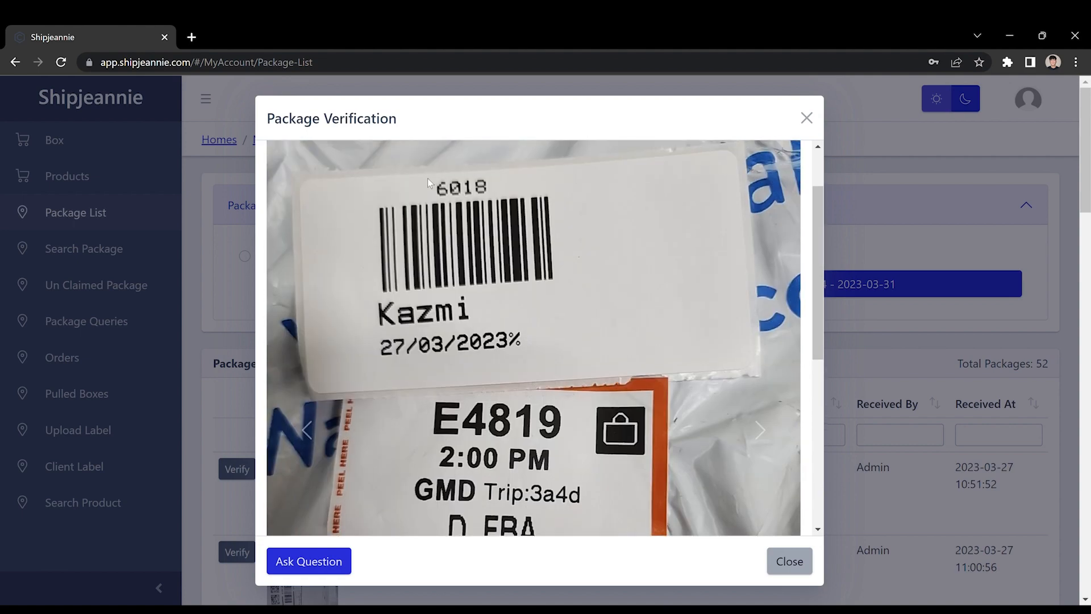
{"action": "scroll", "coordinate": [819, 382], "scroll_direction": "down", "scroll_amount": 4}
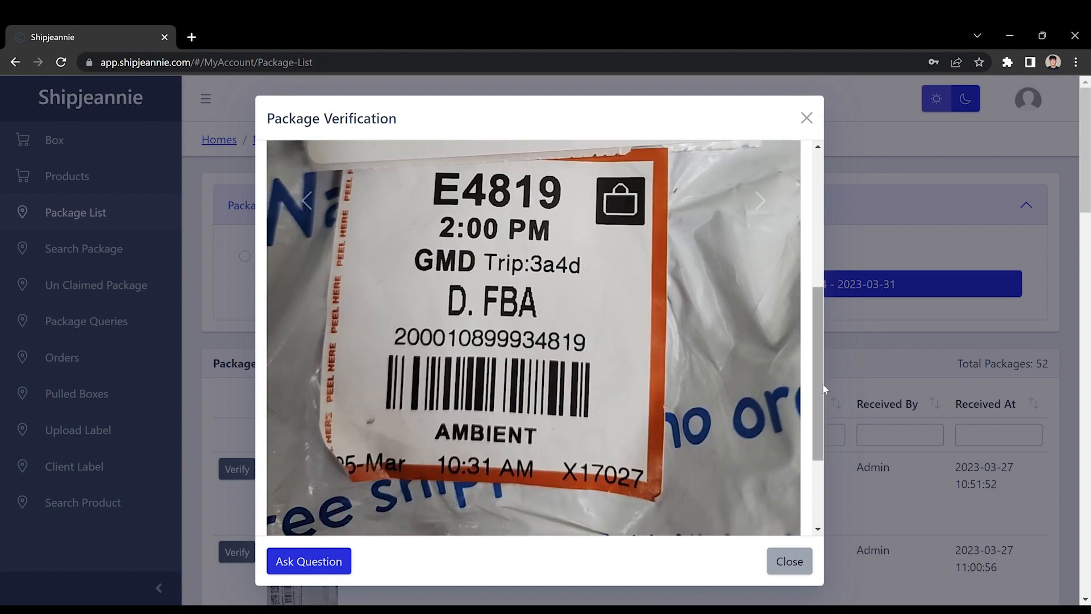
Flip through the package's product photos and close the verification view
{"action": "left_click", "coordinate": [761, 378]}
{"action": "scroll", "coordinate": [762, 341], "scroll_direction": "up", "scroll_amount": 5}
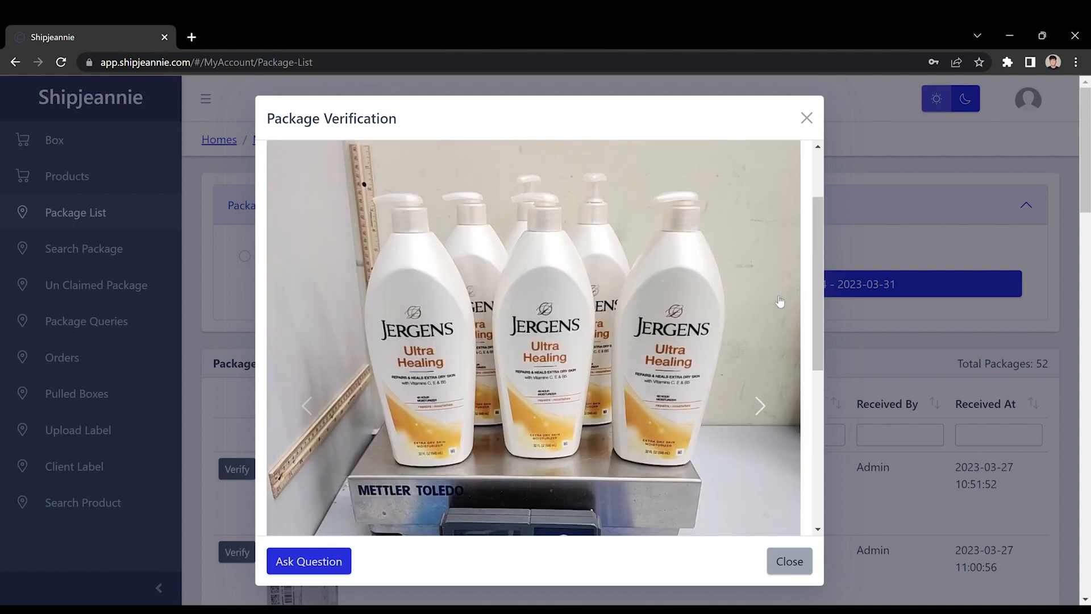
{"action": "left_click", "coordinate": [779, 302]}
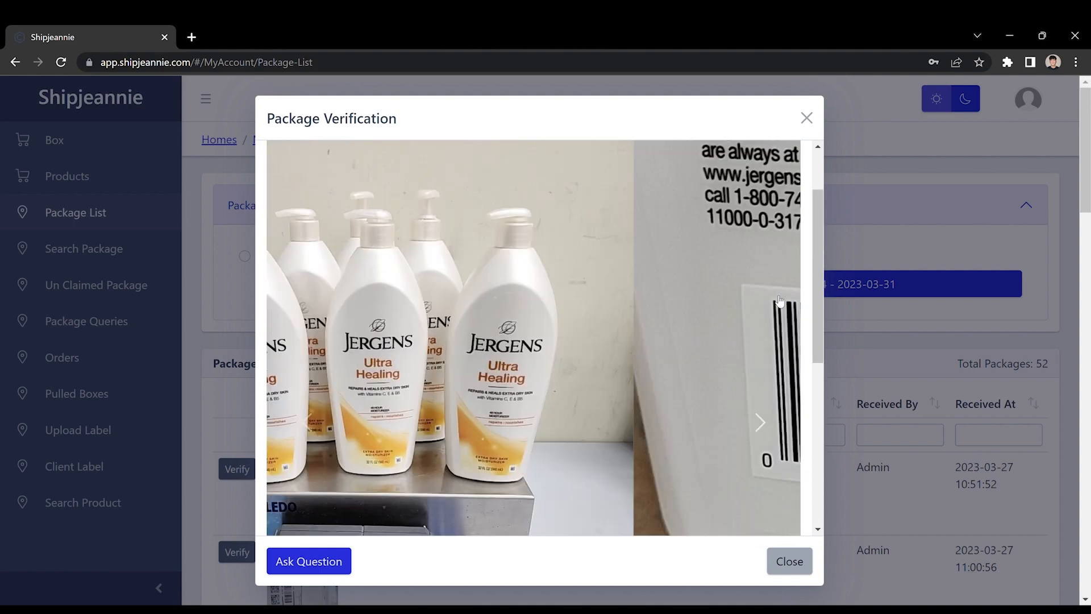
{"action": "left_click", "coordinate": [780, 302]}
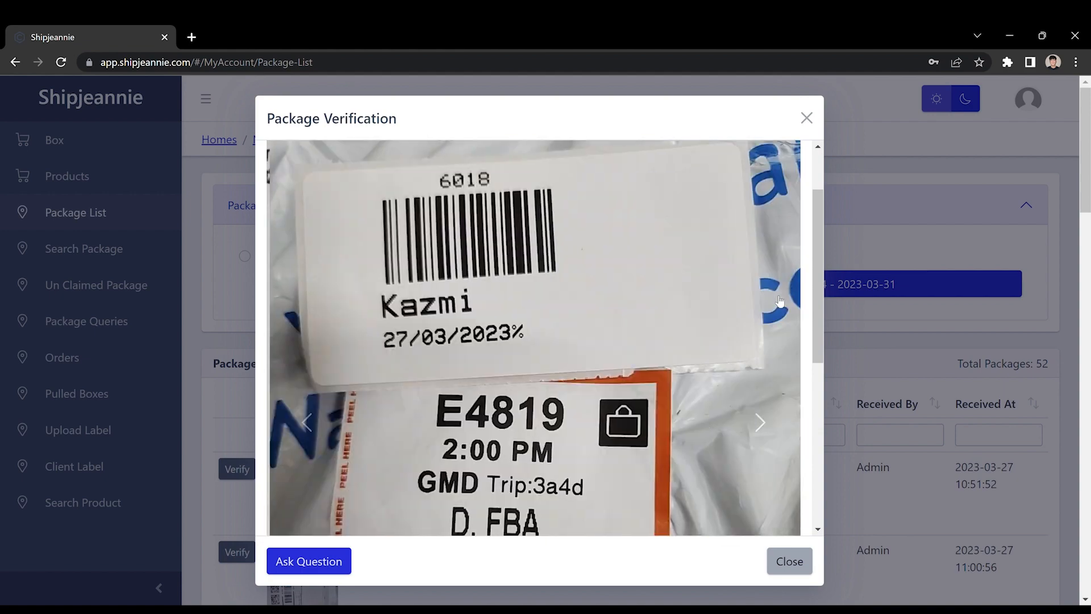
{"action": "left_click", "coordinate": [779, 301]}
{"action": "scroll", "coordinate": [701, 354], "scroll_direction": "down", "scroll_amount": 1}
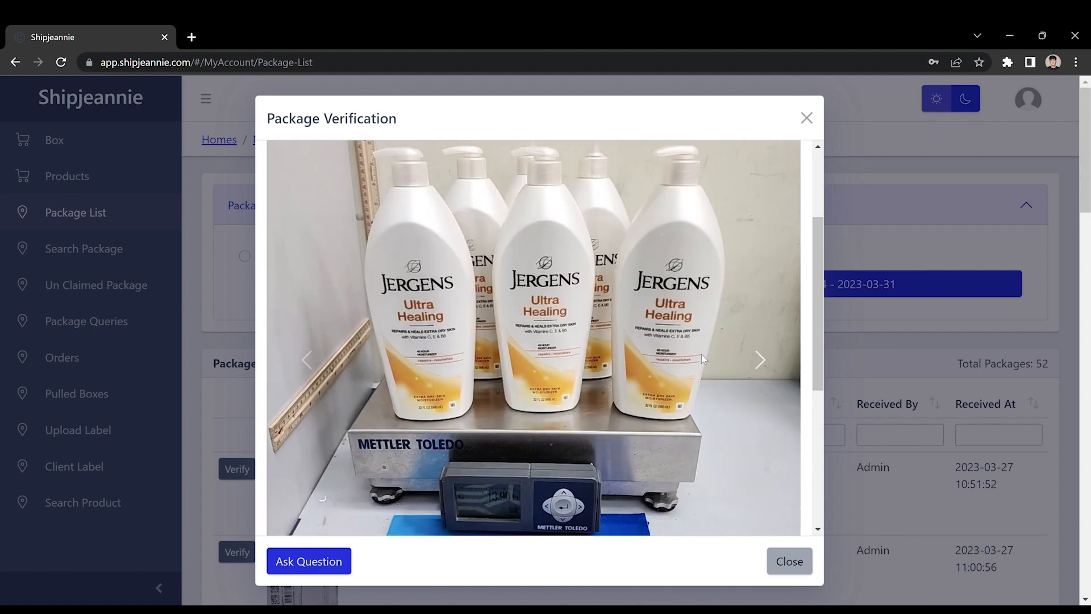
{"action": "left_click", "coordinate": [865, 328]}
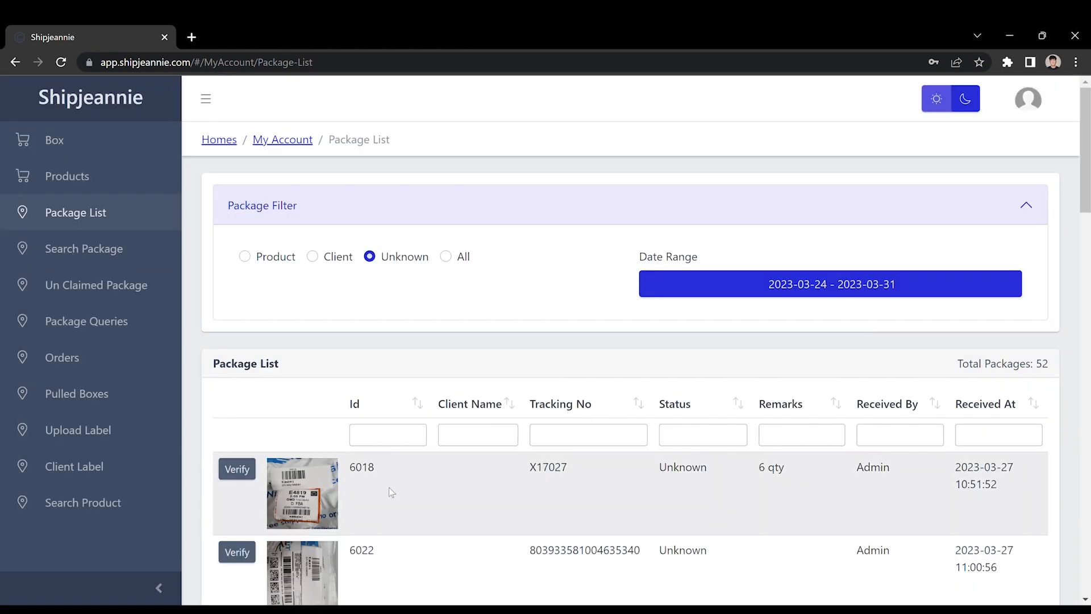
Reopen package 6018's verification view, scroll its label photo, and close it
{"action": "left_click", "coordinate": [321, 490]}
{"action": "scroll", "coordinate": [533, 418], "scroll_direction": "down", "scroll_amount": 1}
{"action": "scroll", "coordinate": [533, 423], "scroll_direction": "down", "scroll_amount": 2}
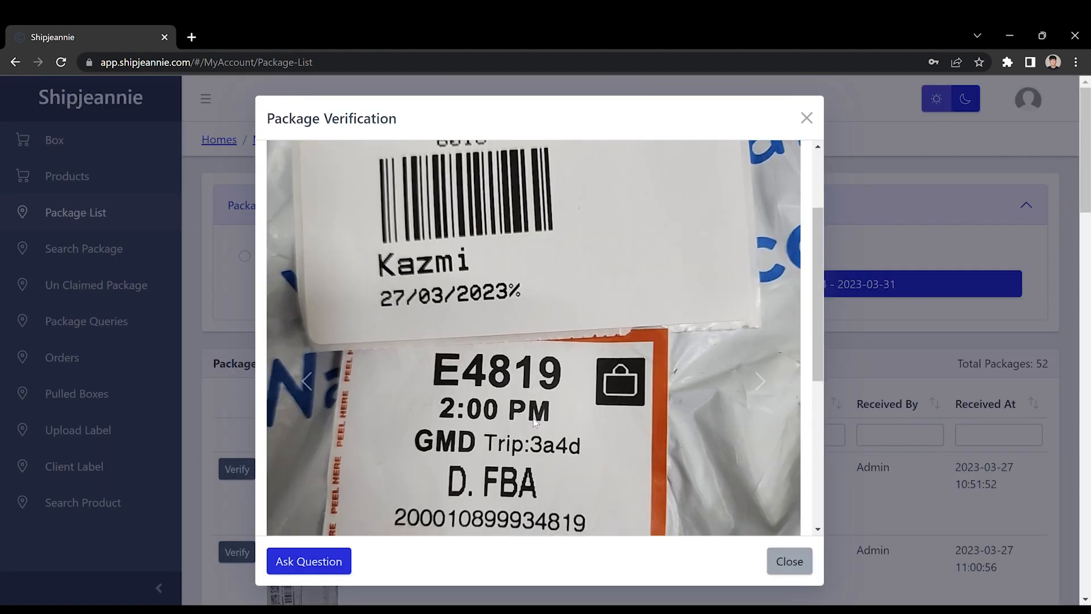
{"action": "left_click", "coordinate": [841, 361]}
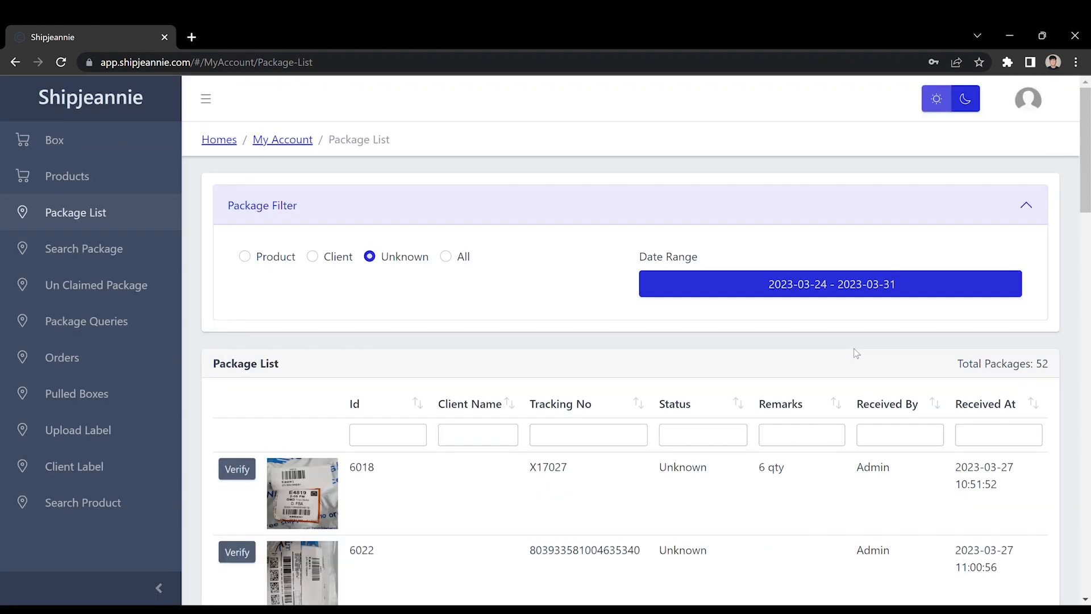
Open Products, filter by Has Qty, and jump to the last page of results
{"action": "left_click", "coordinate": [123, 190]}
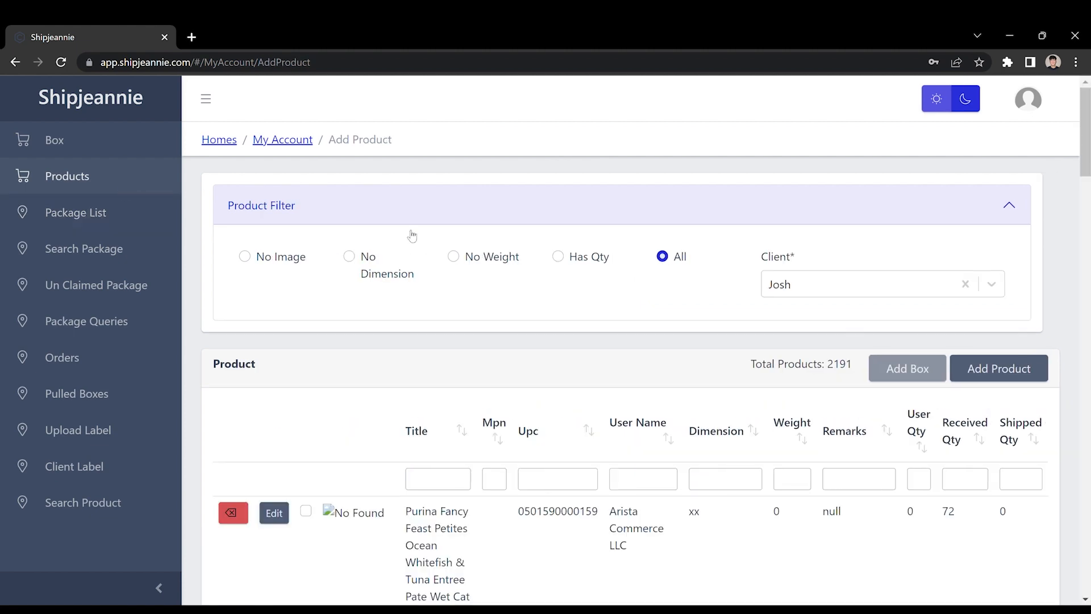
{"action": "scroll", "coordinate": [555, 359], "scroll_direction": "down", "scroll_amount": 5}
{"action": "scroll", "coordinate": [555, 363], "scroll_direction": "up", "scroll_amount": 5}
{"action": "left_click", "coordinate": [558, 256]}
{"action": "scroll", "coordinate": [567, 414], "scroll_direction": "down", "scroll_amount": 20}
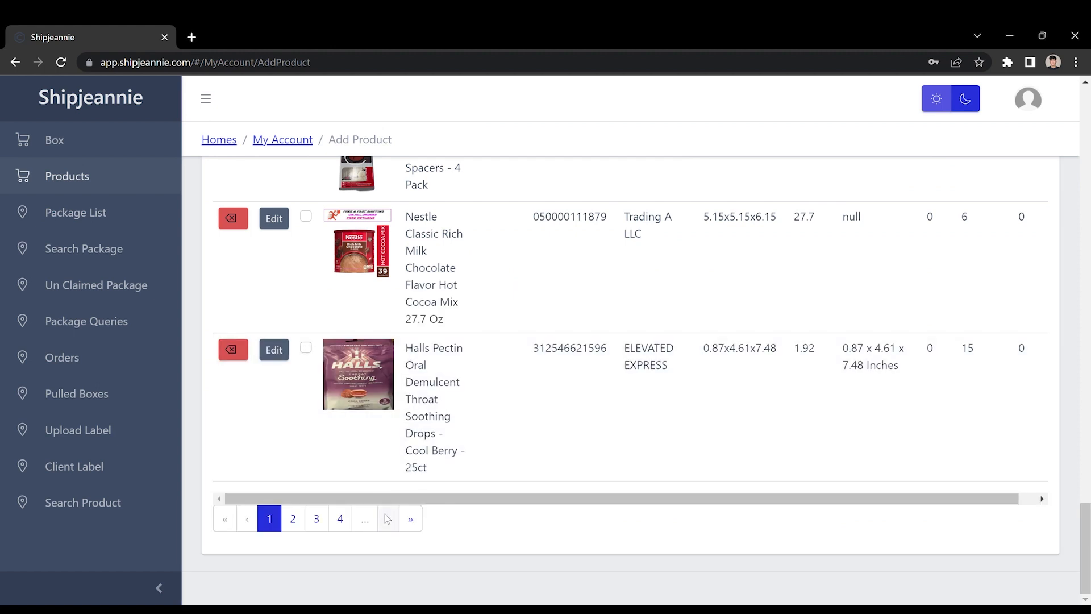
{"action": "left_click", "coordinate": [408, 527]}
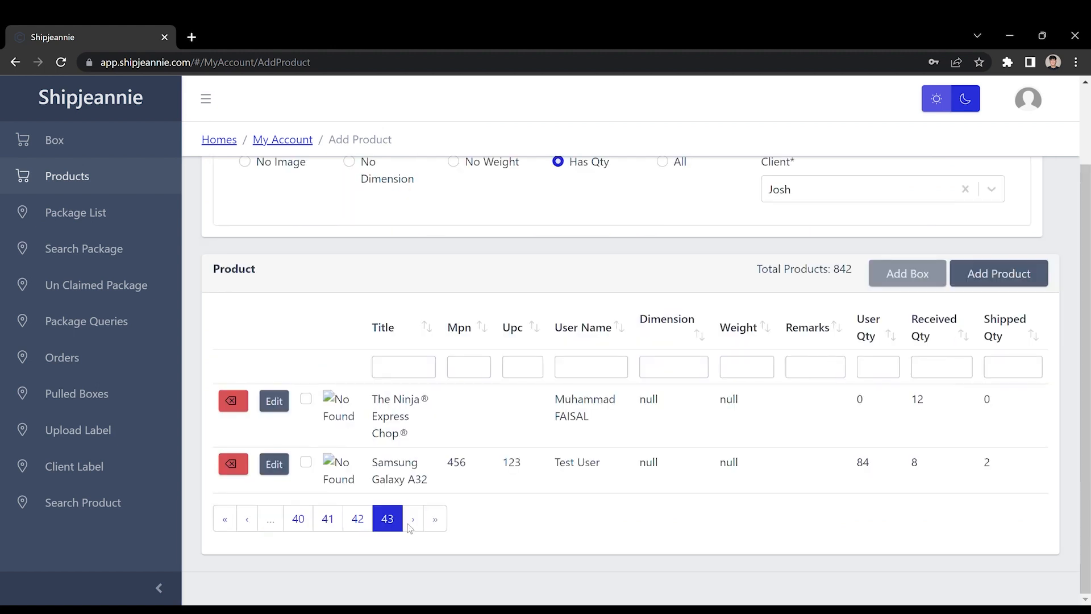
Go to page 42 of the product list and scroll through its products
{"action": "left_click", "coordinate": [358, 519]}
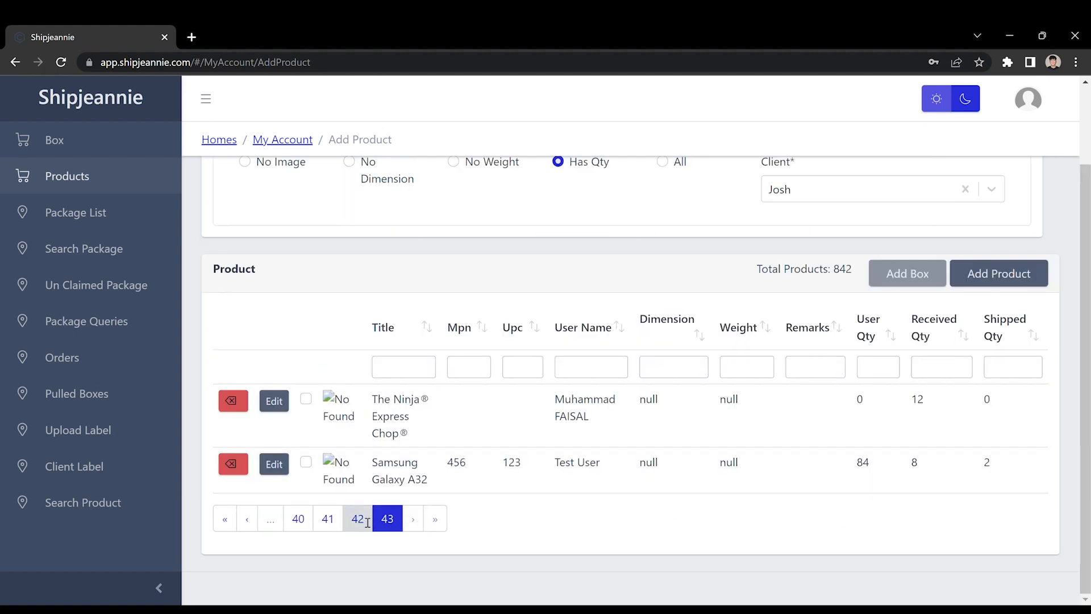
{"action": "scroll", "coordinate": [513, 267], "scroll_direction": "up", "scroll_amount": 6}
{"action": "scroll", "coordinate": [511, 262], "scroll_direction": "up", "scroll_amount": 4}
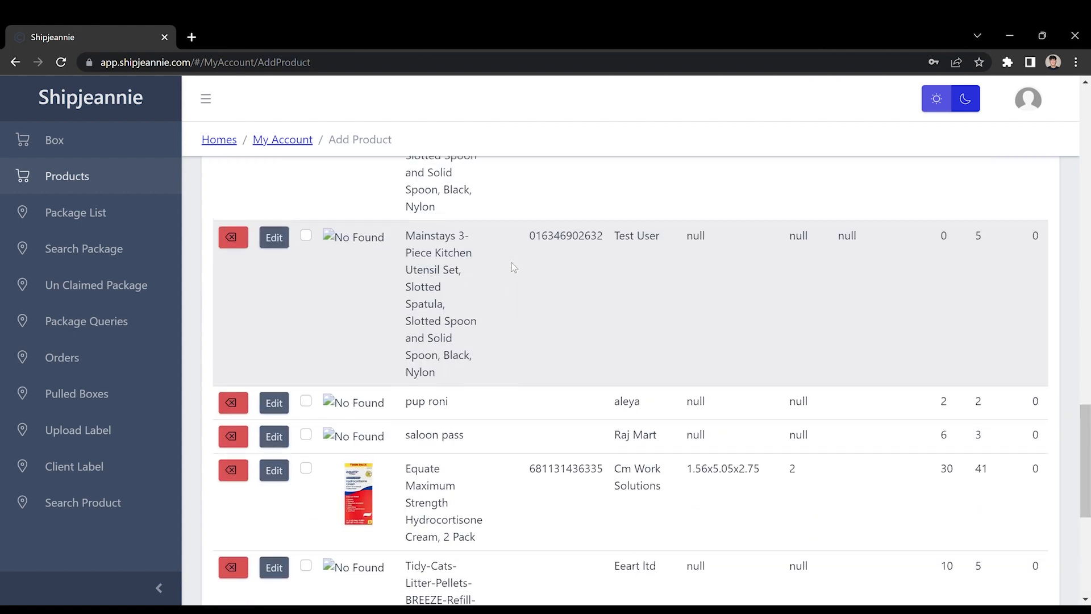
{"action": "scroll", "coordinate": [511, 263], "scroll_direction": "down", "scroll_amount": 1}
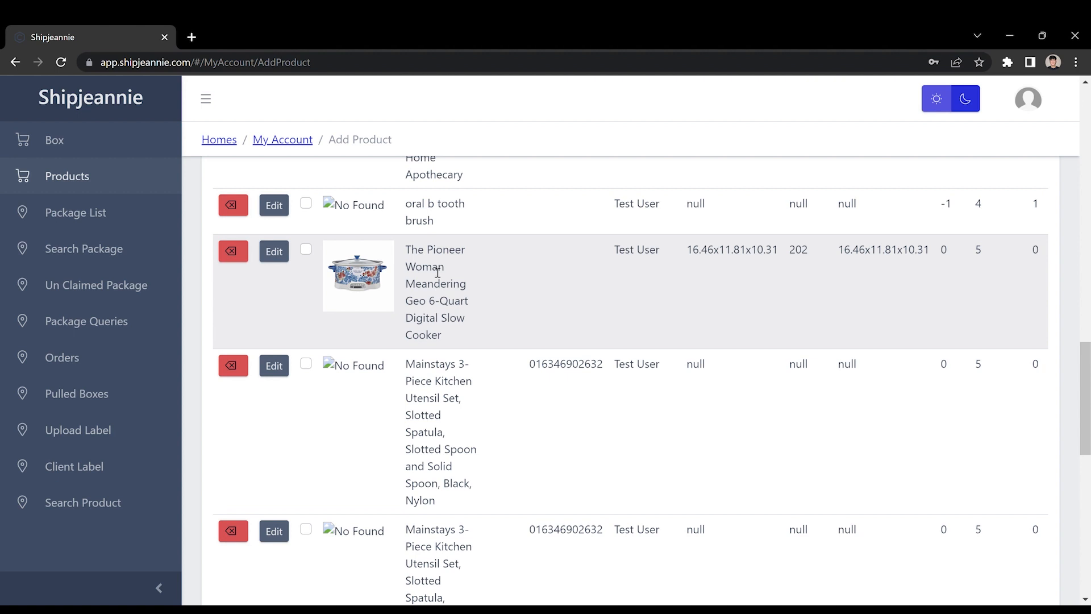
Highlight the Pioneer Woman slow cooker's title, user name, dimensions, weight and received quantity
{"action": "left_click_drag", "start_coordinate": [410, 250], "coordinate": [453, 309]}
{"action": "left_click", "coordinate": [653, 302]}
{"action": "triple_click", "coordinate": [645, 251]}
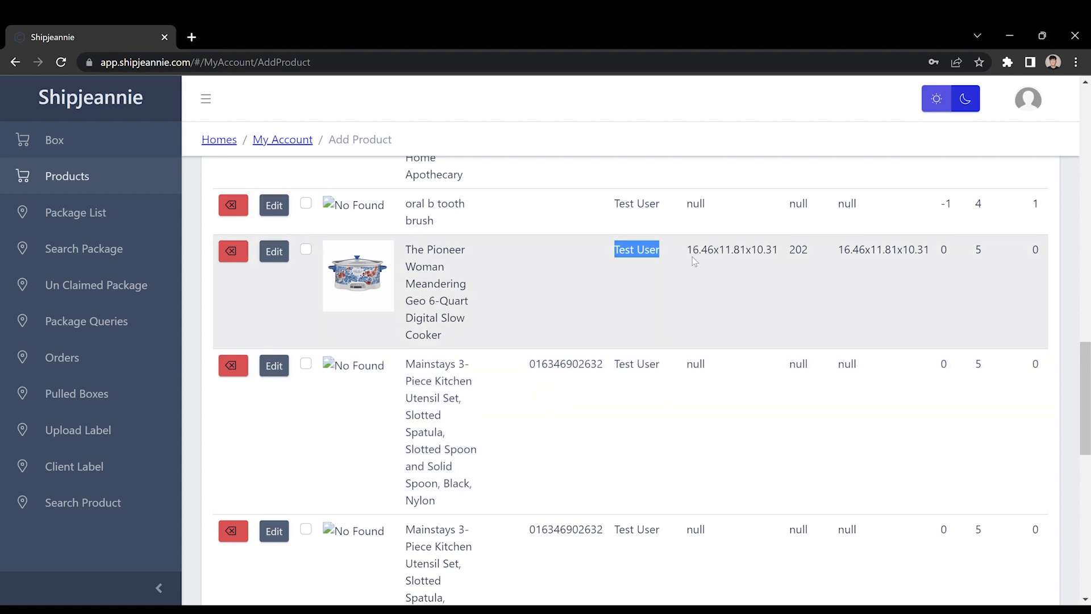
{"action": "left_click_drag", "start_coordinate": [695, 261], "coordinate": [868, 269]}
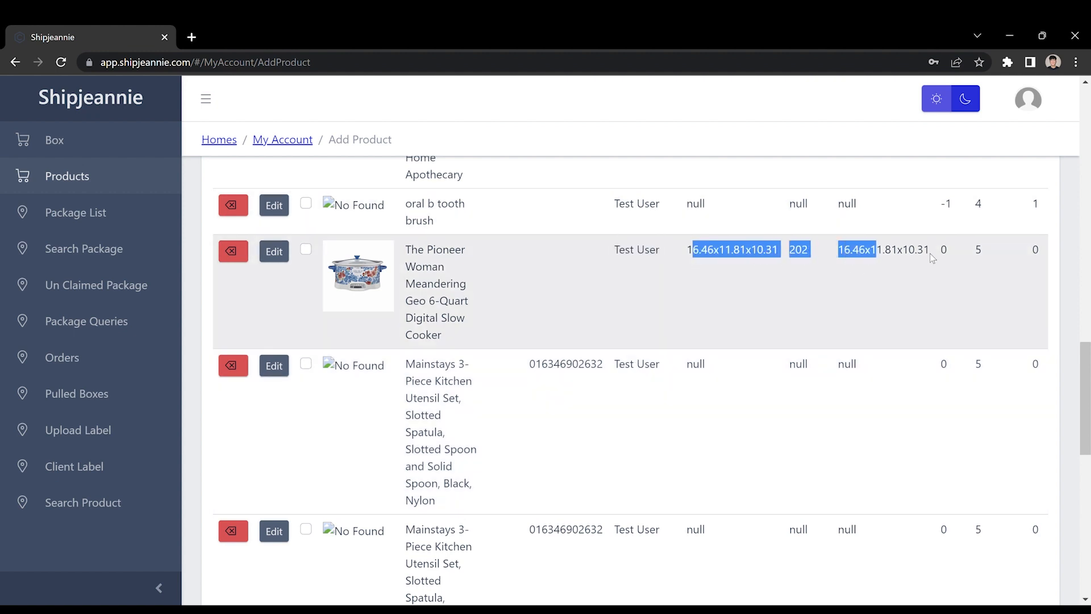
{"action": "left_click", "coordinate": [976, 261]}
{"action": "double_click", "coordinate": [982, 254]}
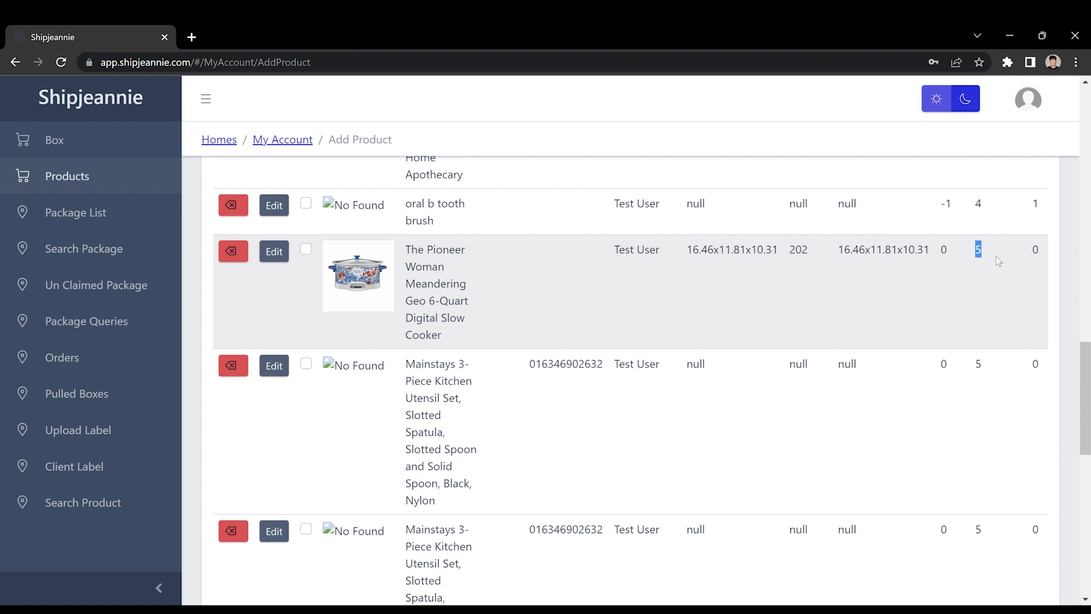
{"action": "left_click", "coordinate": [999, 261]}
Examine the slow cooker's received and shipped quantities, then scroll back to the top
{"action": "scroll", "coordinate": [999, 261], "scroll_direction": "down", "scroll_amount": 1}
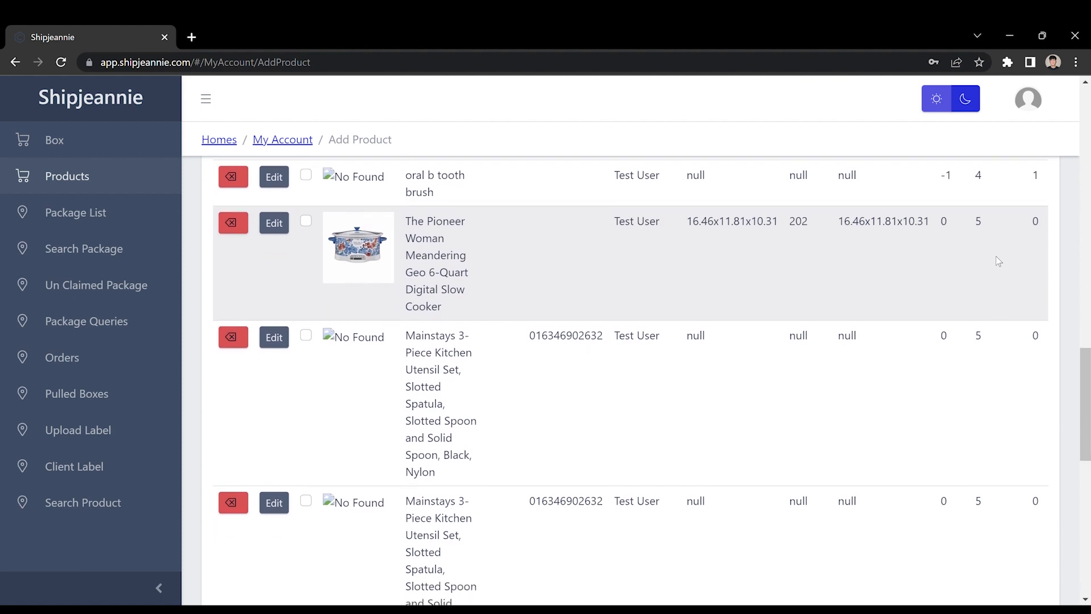
{"action": "scroll", "coordinate": [1021, 202], "scroll_direction": "down", "scroll_amount": 1}
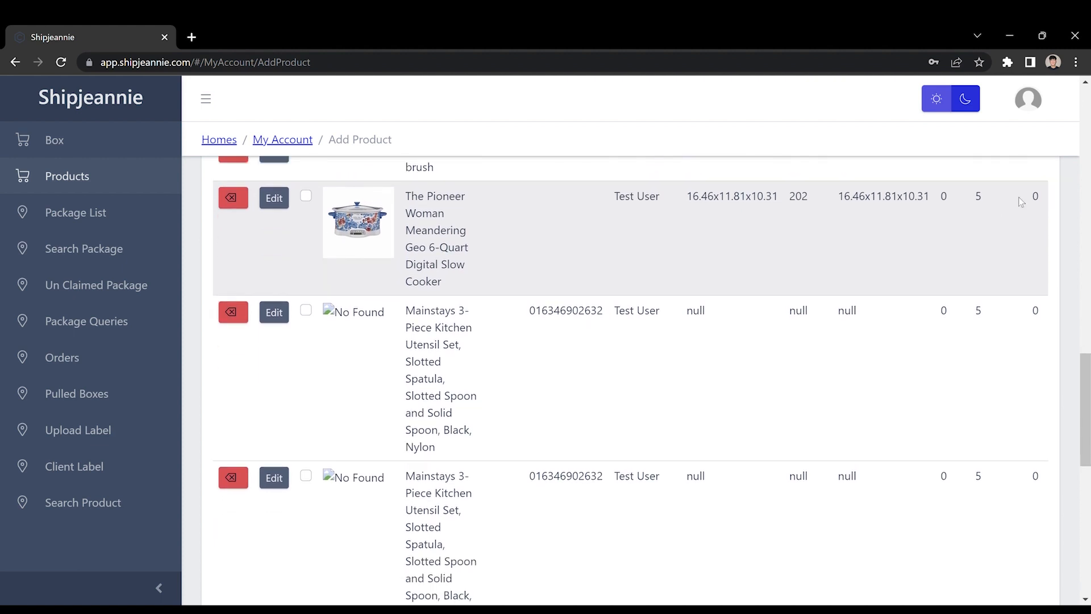
{"action": "double_click", "coordinate": [980, 198]}
{"action": "double_click", "coordinate": [1035, 197]}
{"action": "double_click", "coordinate": [978, 196]}
{"action": "left_click", "coordinate": [983, 227]}
{"action": "scroll", "coordinate": [983, 227], "scroll_direction": "up", "scroll_amount": 15}
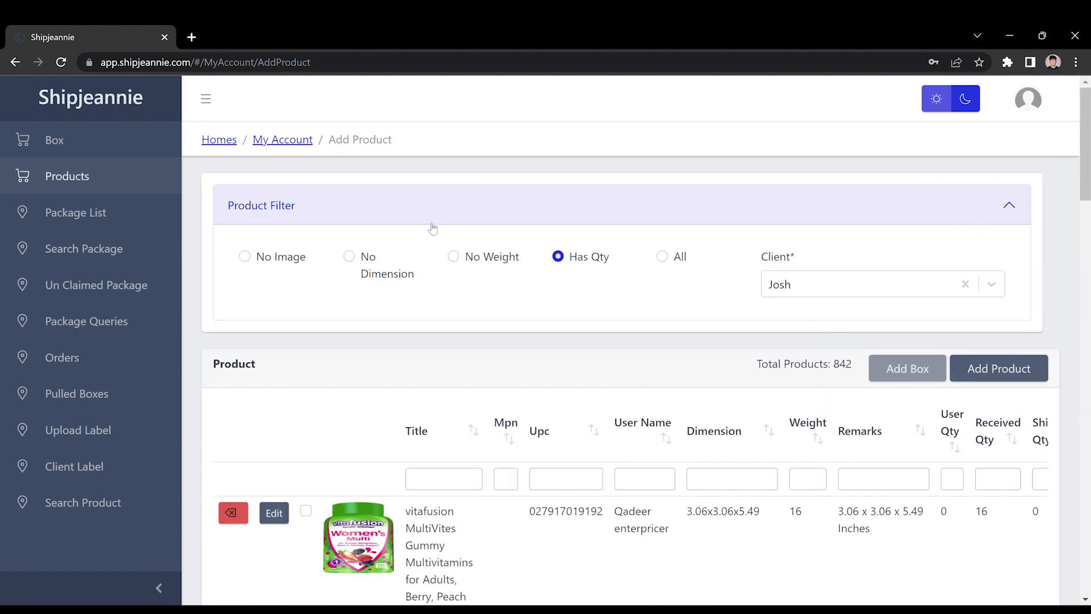
Highlight the total products count and scroll back down to the slow cooker row
{"action": "double_click", "coordinate": [892, 370]}
{"action": "left_click", "coordinate": [878, 364]}
{"action": "triple_click", "coordinate": [850, 371]}
{"action": "left_click", "coordinate": [850, 370]}
{"action": "scroll", "coordinate": [559, 312], "scroll_direction": "down", "scroll_amount": 8}
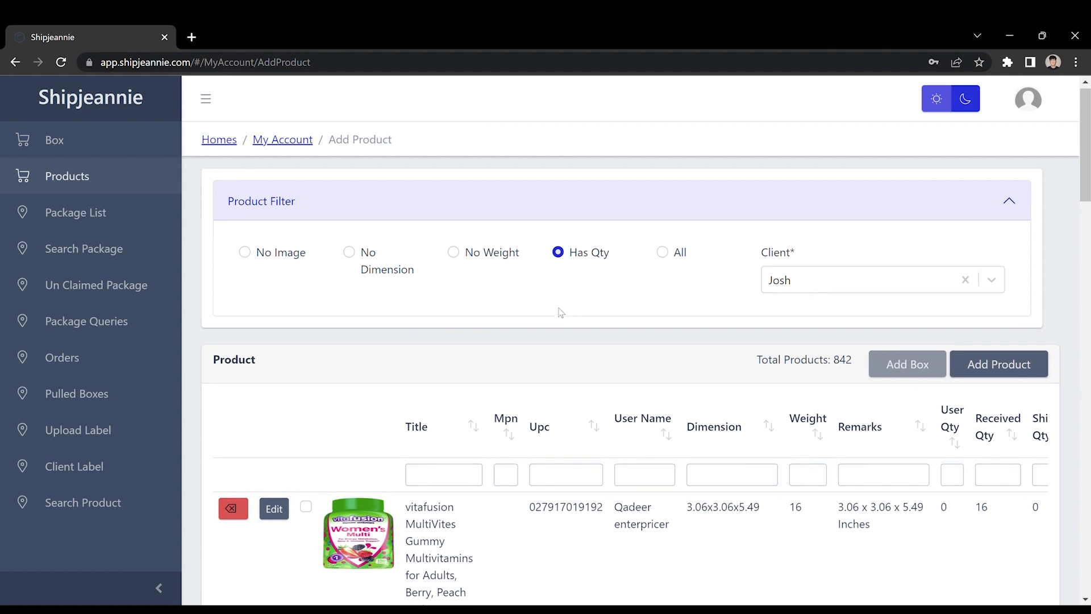
{"action": "scroll", "coordinate": [560, 312], "scroll_direction": "down", "scroll_amount": 12}
{"action": "scroll", "coordinate": [558, 310], "scroll_direction": "up", "scroll_amount": 5}
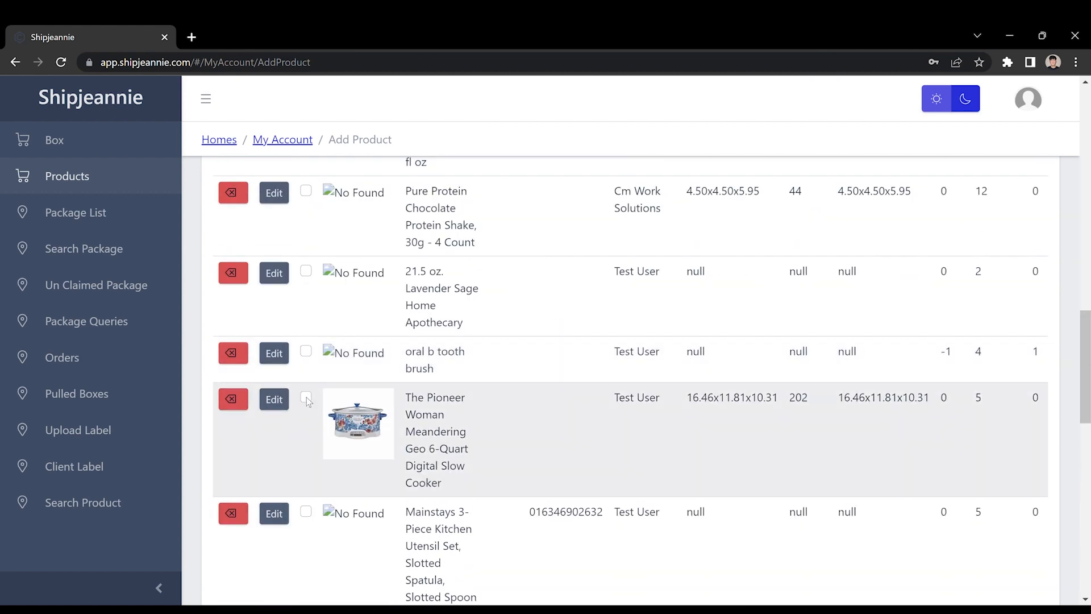
Tick the Pioneer Woman slow cooker's row checkbox and start adding a box for it
{"action": "scroll", "coordinate": [327, 402], "scroll_direction": "down", "scroll_amount": 2}
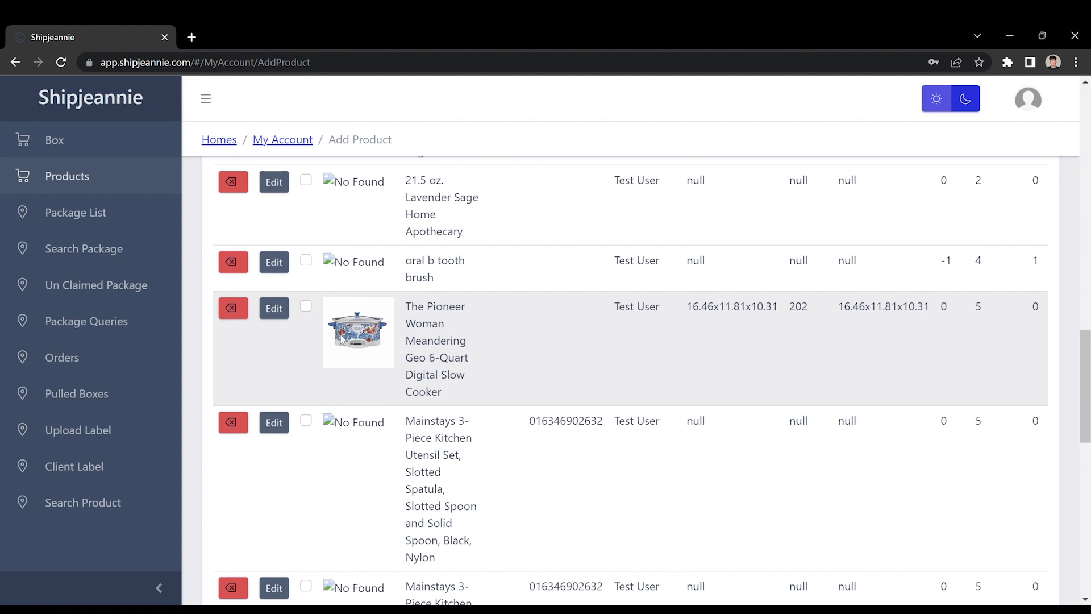
{"action": "scroll", "coordinate": [346, 330], "scroll_direction": "down", "scroll_amount": 1}
{"action": "scroll", "coordinate": [353, 327], "scroll_direction": "up", "scroll_amount": 2}
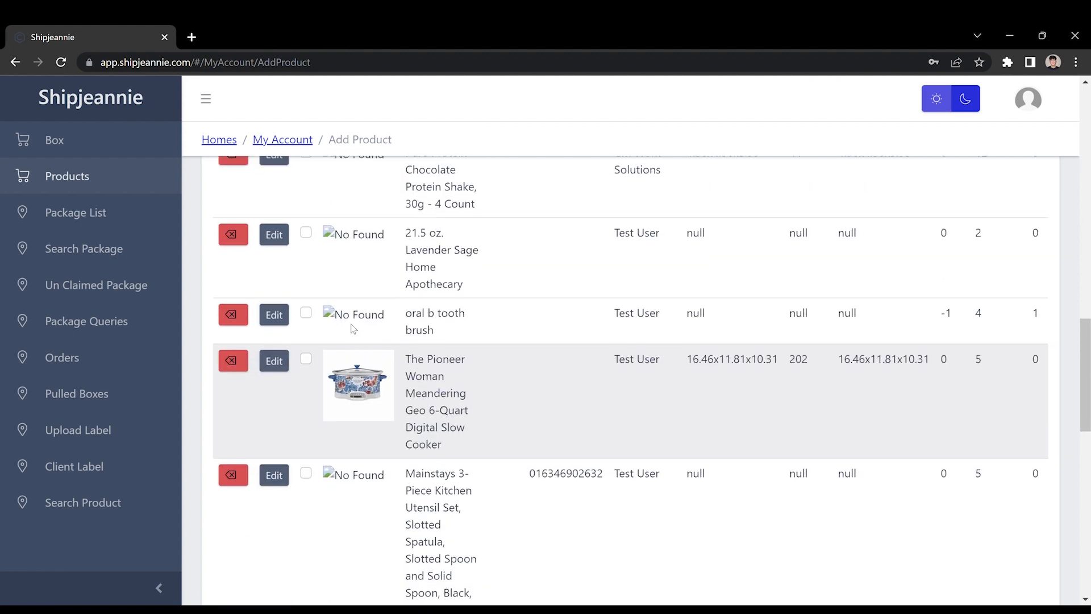
{"action": "scroll", "coordinate": [365, 364], "scroll_direction": "up", "scroll_amount": 2}
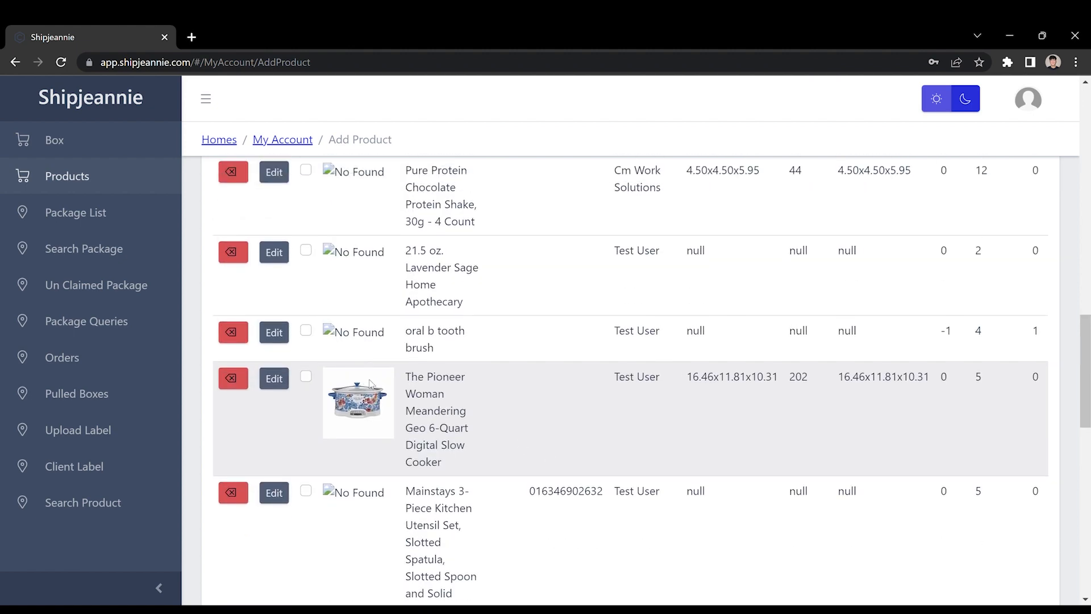
{"action": "scroll", "coordinate": [369, 378], "scroll_direction": "down", "scroll_amount": 3}
{"action": "scroll", "coordinate": [371, 384], "scroll_direction": "down", "scroll_amount": 1}
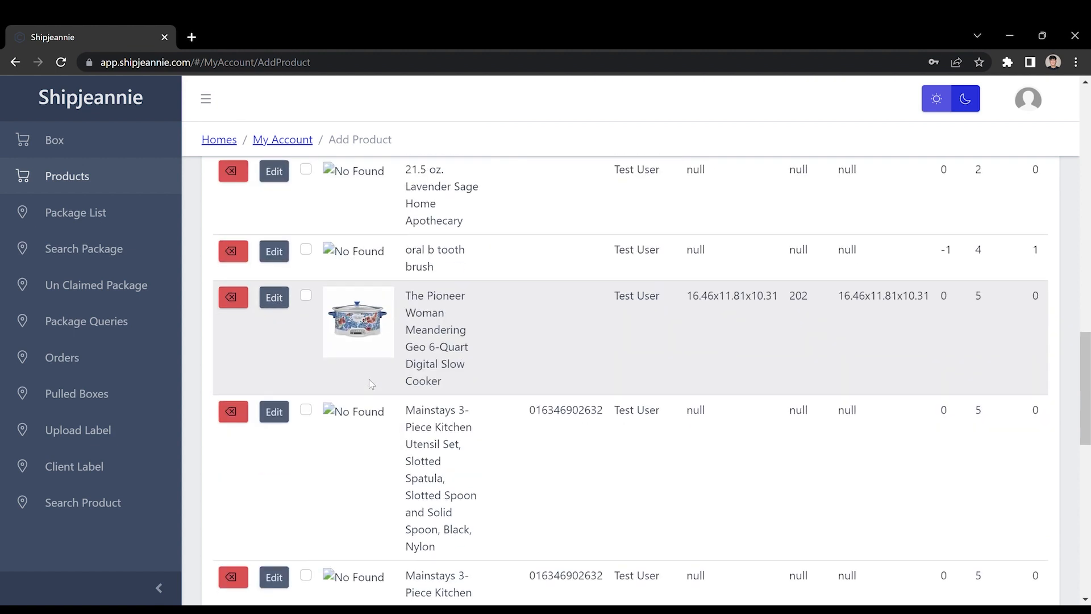
{"action": "scroll", "coordinate": [371, 384], "scroll_direction": "up", "scroll_amount": 1}
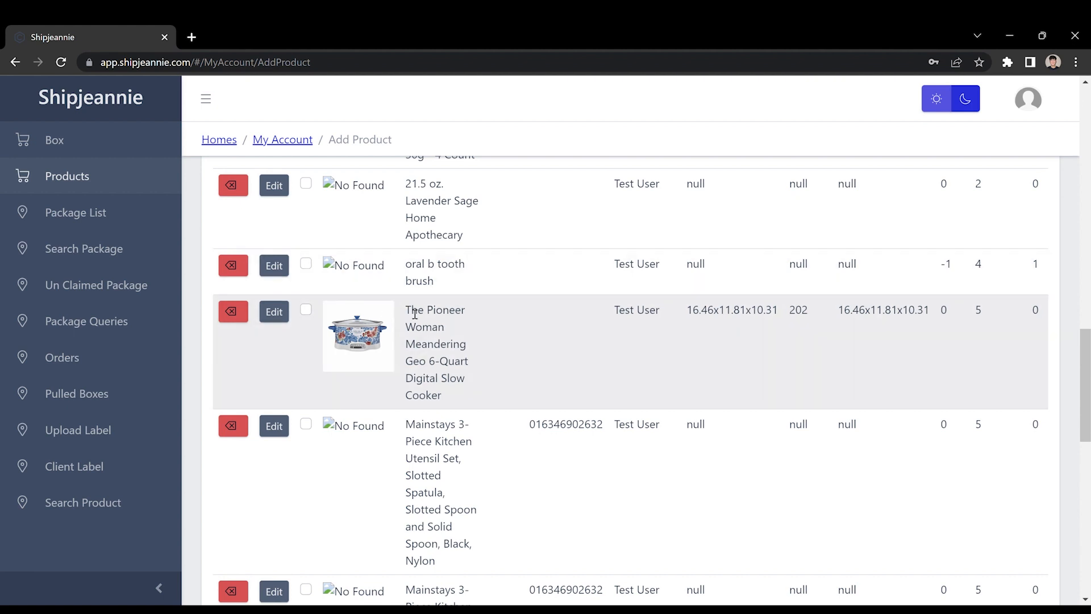
{"action": "left_click_drag", "start_coordinate": [412, 311], "coordinate": [470, 405]}
{"action": "left_click", "coordinate": [470, 404]}
{"action": "left_click", "coordinate": [307, 310]}
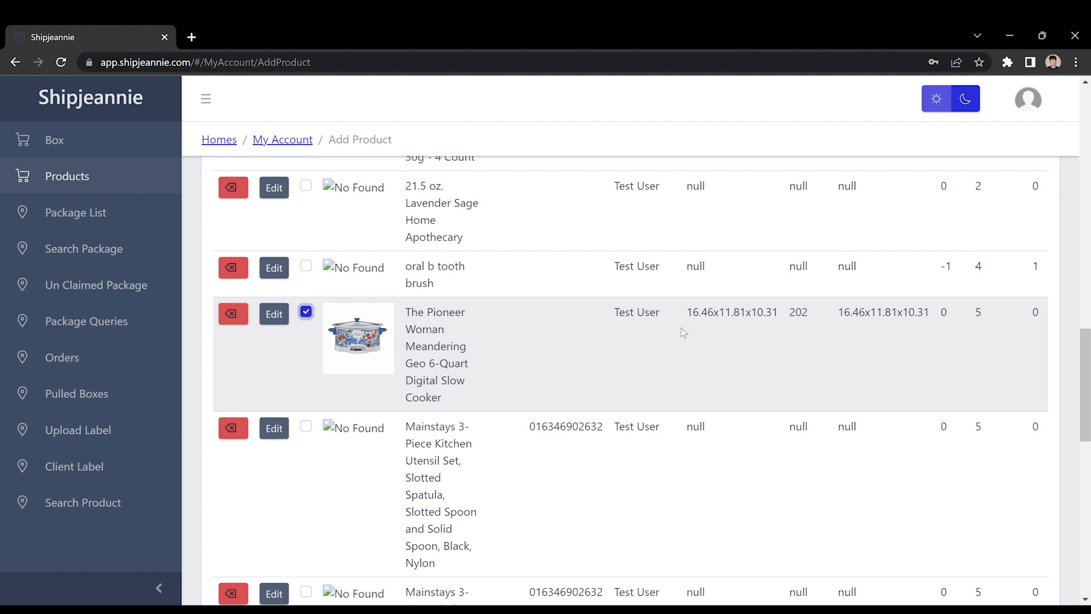
{"action": "scroll", "coordinate": [680, 327], "scroll_direction": "up", "scroll_amount": 20}
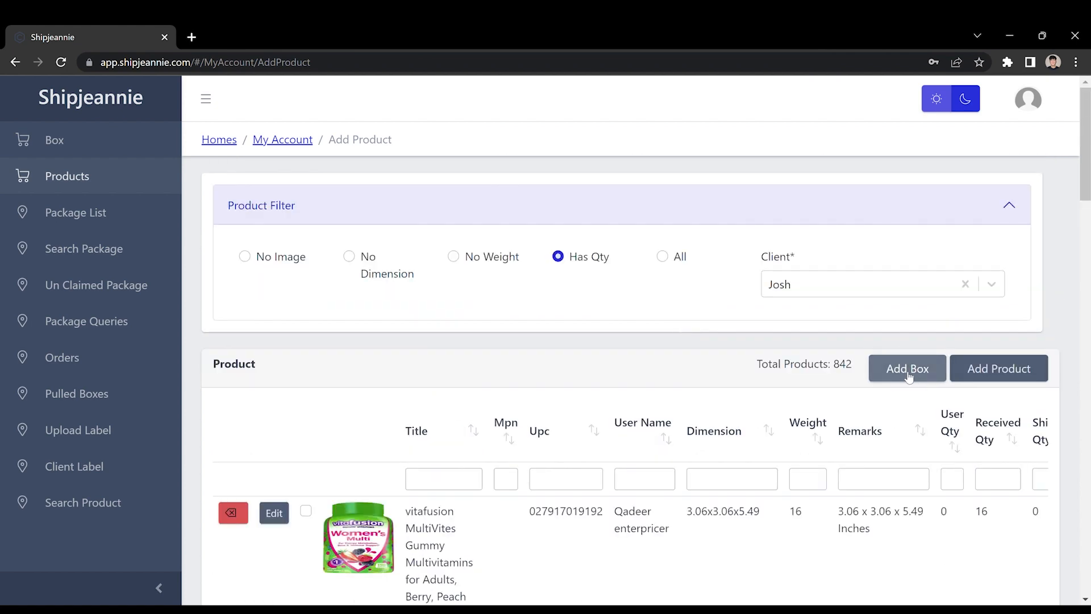
{"action": "left_click", "coordinate": [905, 377]}
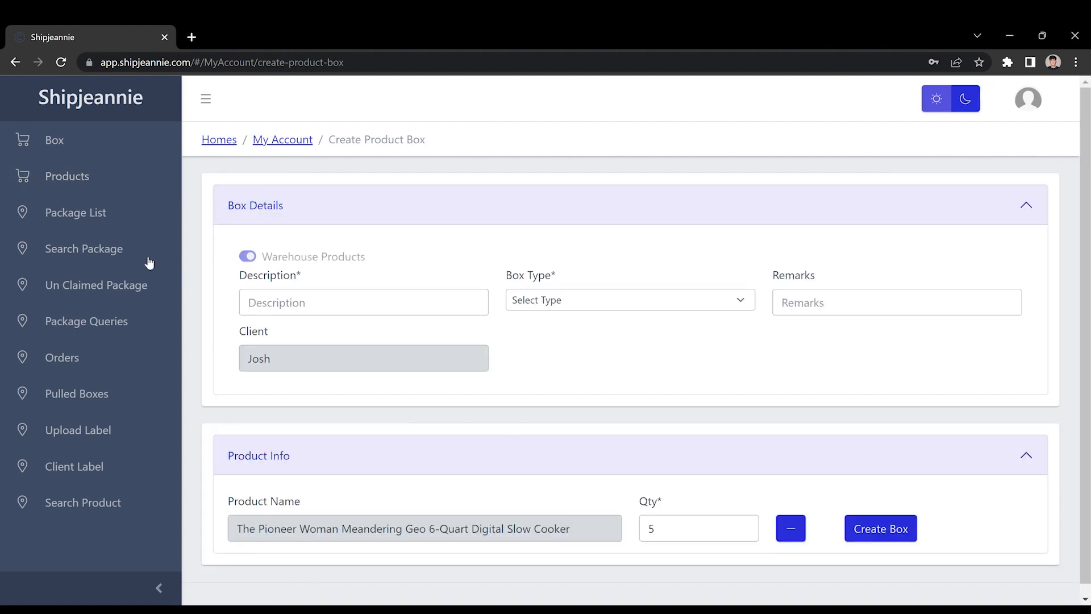
Try several values in the box quantity field, ending at 5
{"action": "scroll", "coordinate": [675, 387], "scroll_direction": "down", "scroll_amount": 1}
{"action": "scroll", "coordinate": [675, 387], "scroll_direction": "down", "scroll_amount": 1}
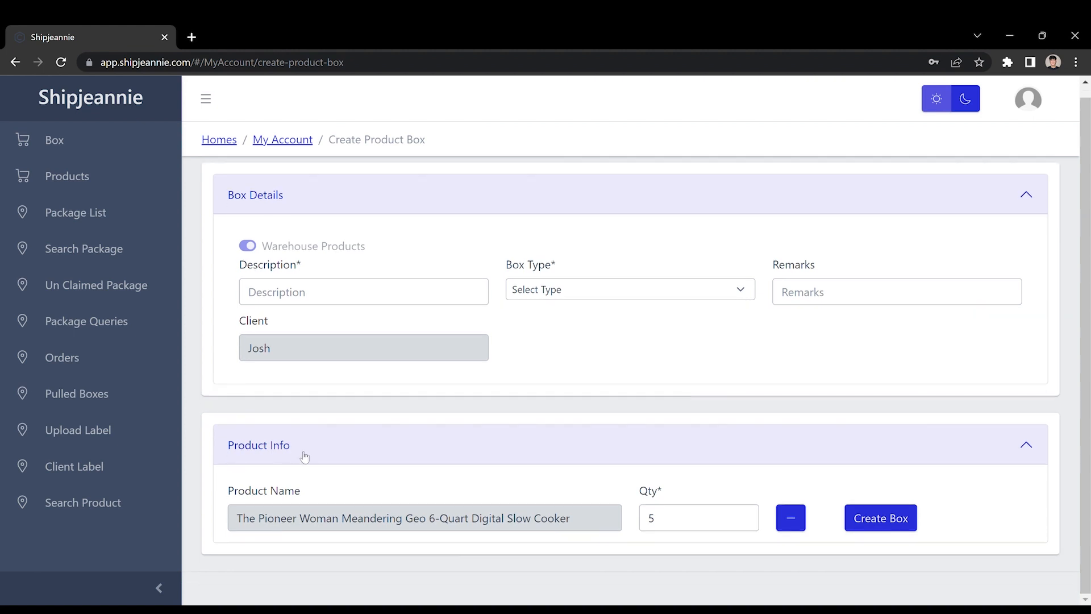
{"action": "triple_click", "coordinate": [337, 527]}
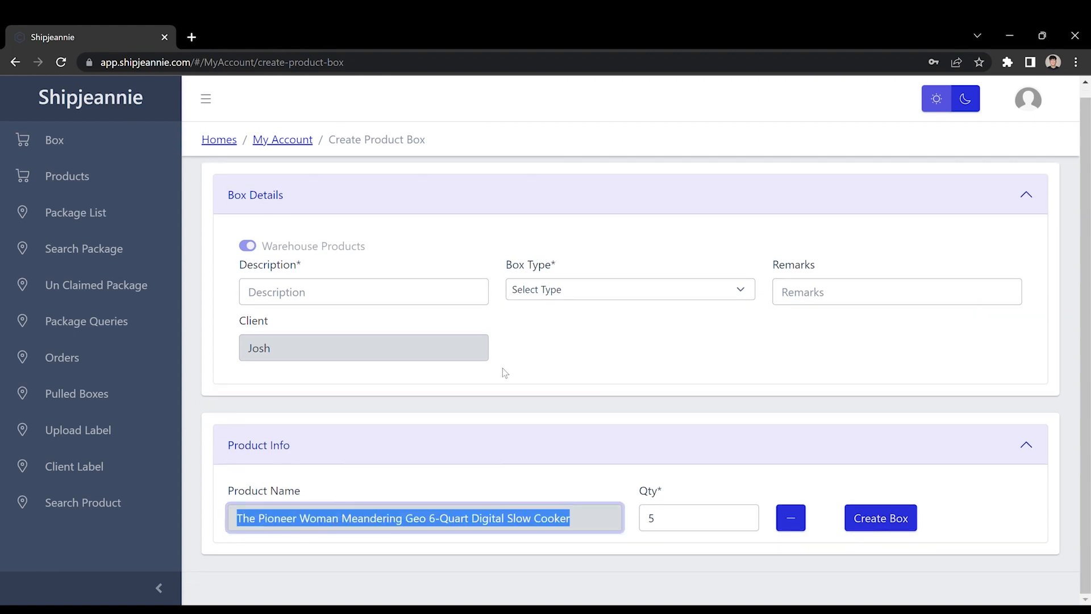
{"action": "left_click", "coordinate": [477, 410]}
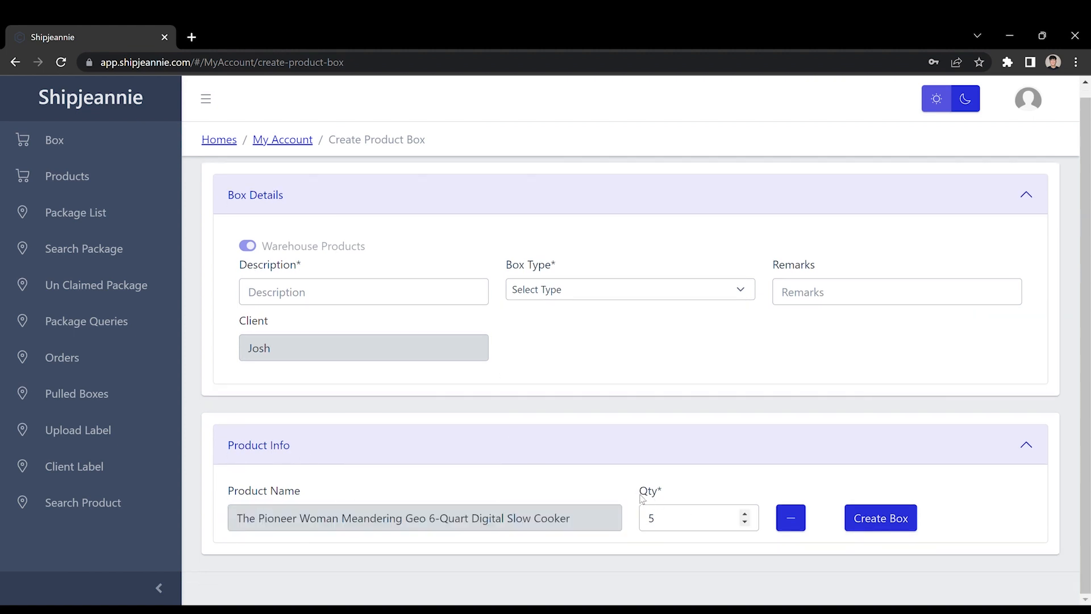
{"action": "left_click", "coordinate": [659, 520]}
{"action": "key", "text": "BackSpace"}
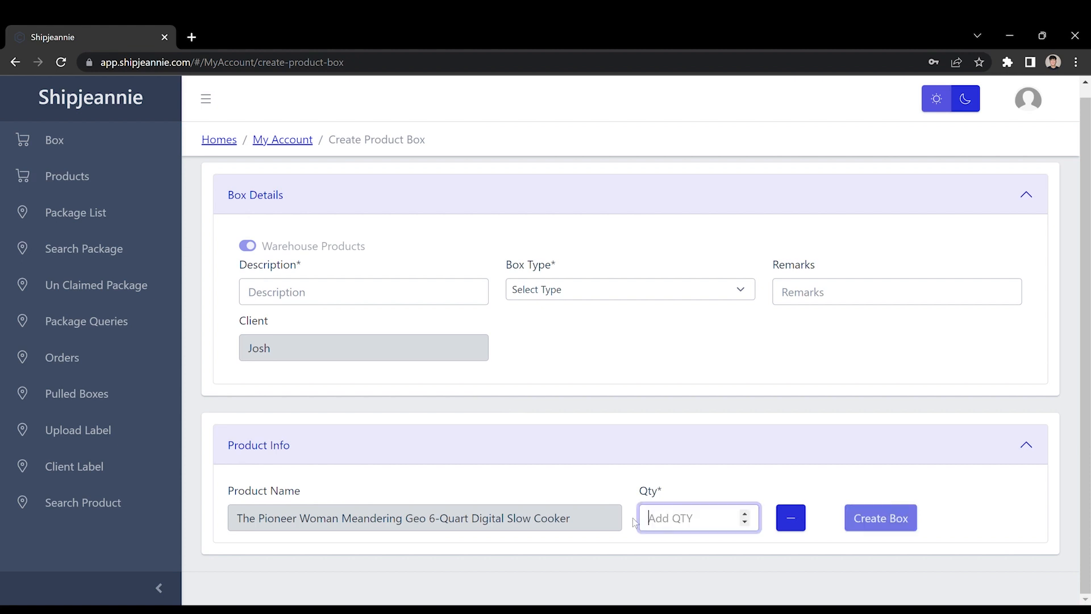
{"action": "type", "text": "1"}
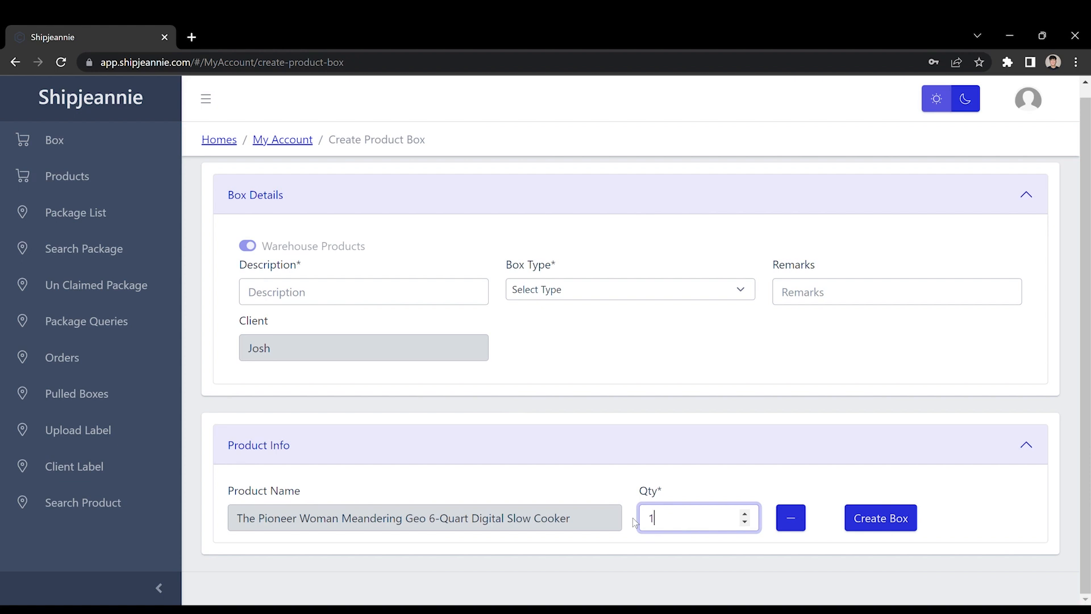
{"action": "key", "text": "BackSpace"}
{"action": "type", "text": "2"}
{"action": "key", "text": "BackSpace"}
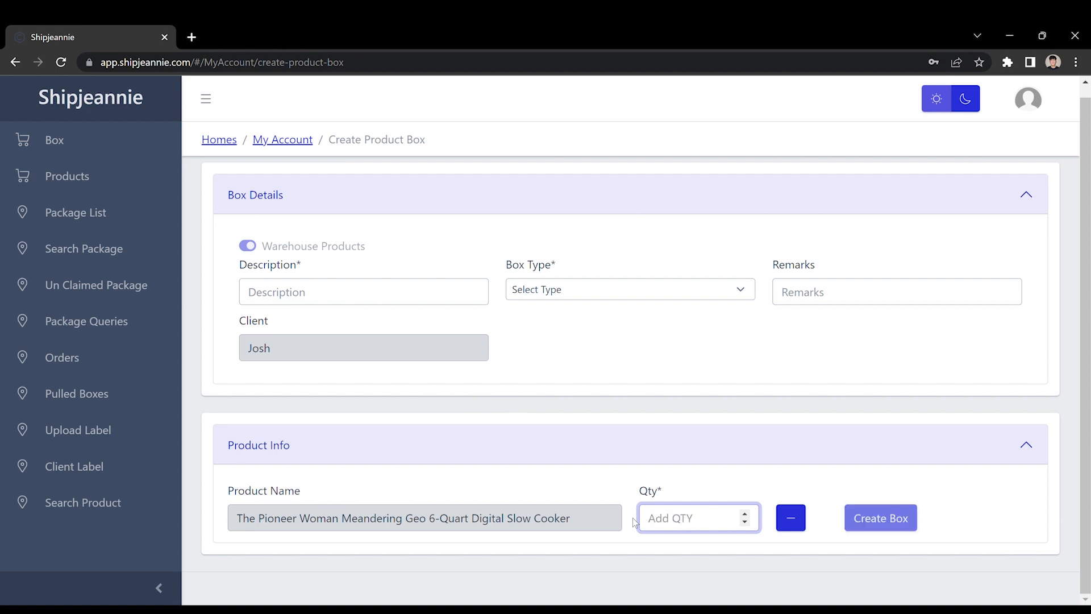
{"action": "type", "text": "1"}
{"action": "key", "text": "BackSpace"}
{"action": "type", "text": "1"}
{"action": "key", "text": "BackSpace"}
{"action": "type", "text": "1"}
{"action": "key", "text": "BackSpace"}
{"action": "type", "text": "5"}
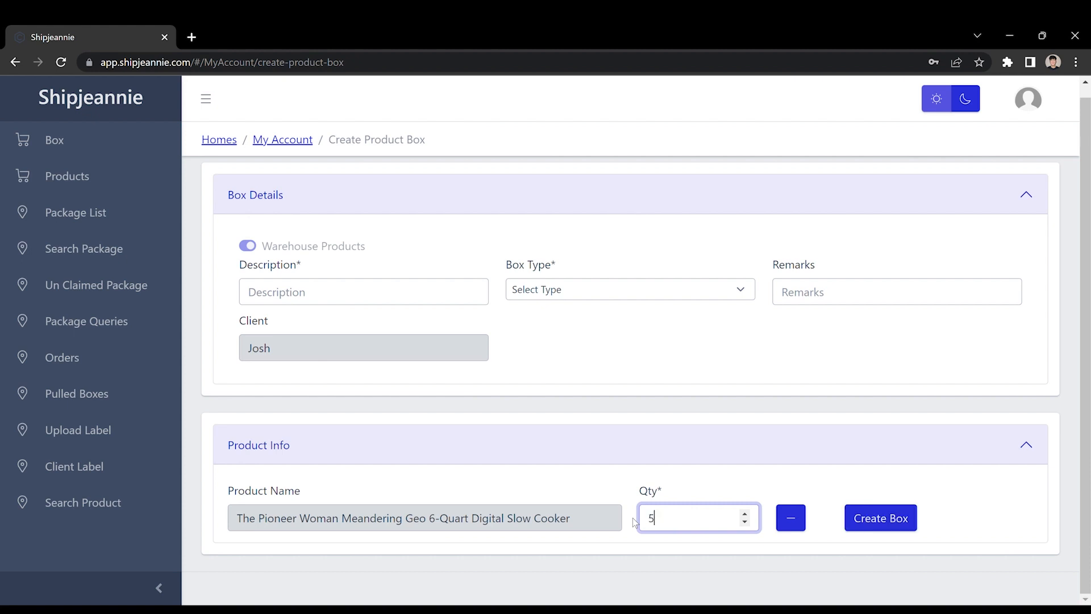
{"action": "left_click", "coordinate": [543, 471]}
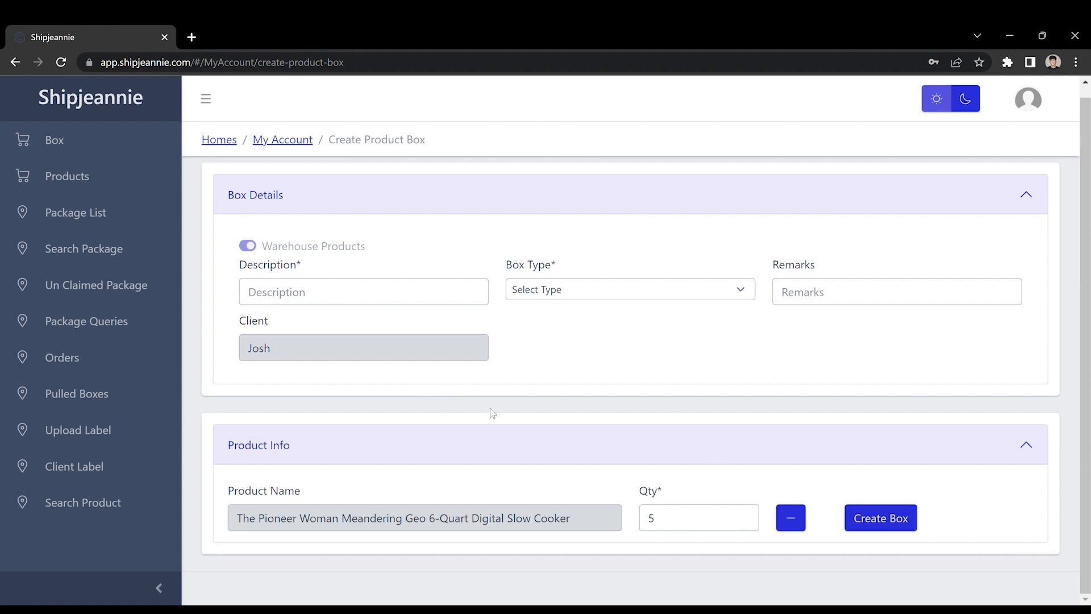
Copy the product name into the box's Description field
{"action": "double_click", "coordinate": [308, 525]}
{"action": "triple_click", "coordinate": [309, 527]}
{"action": "key", "text": "ctrl+c"}
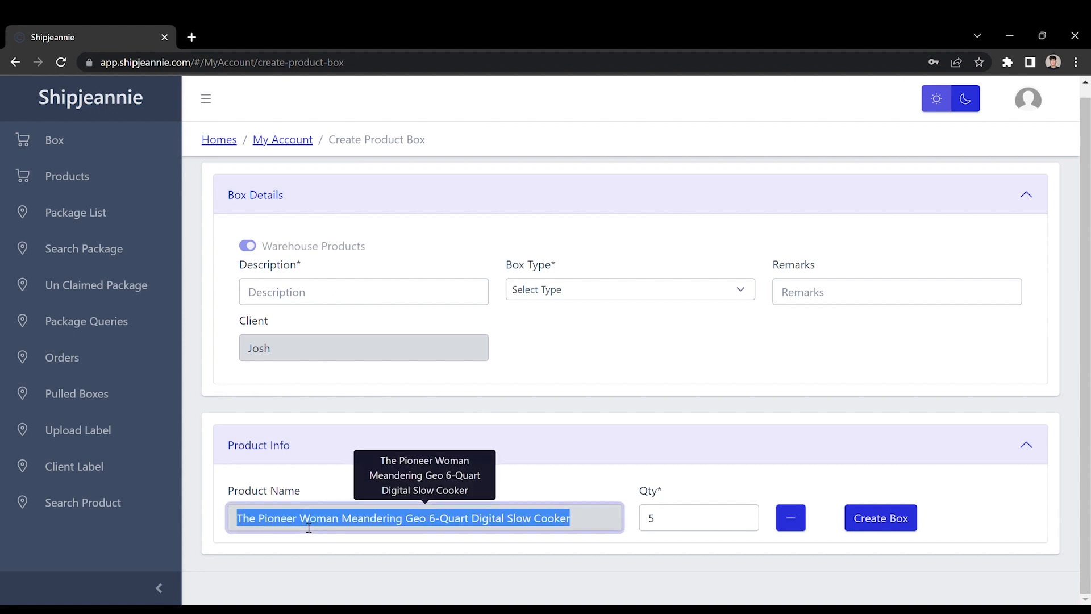
{"action": "left_click", "coordinate": [314, 291]}
{"action": "key", "text": "ctrl+v"}
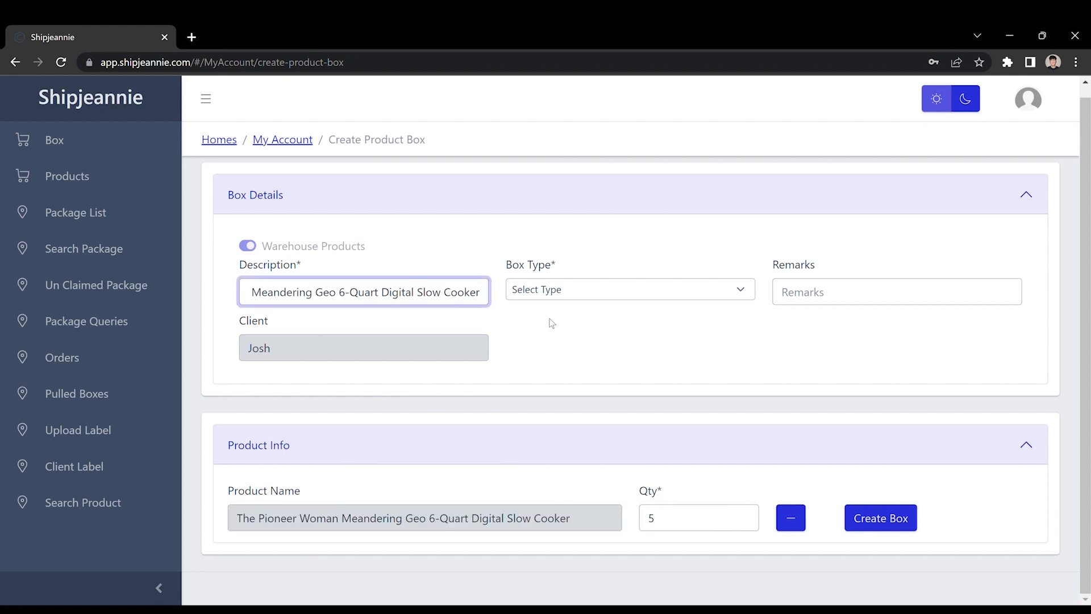
{"action": "left_click", "coordinate": [550, 320]}
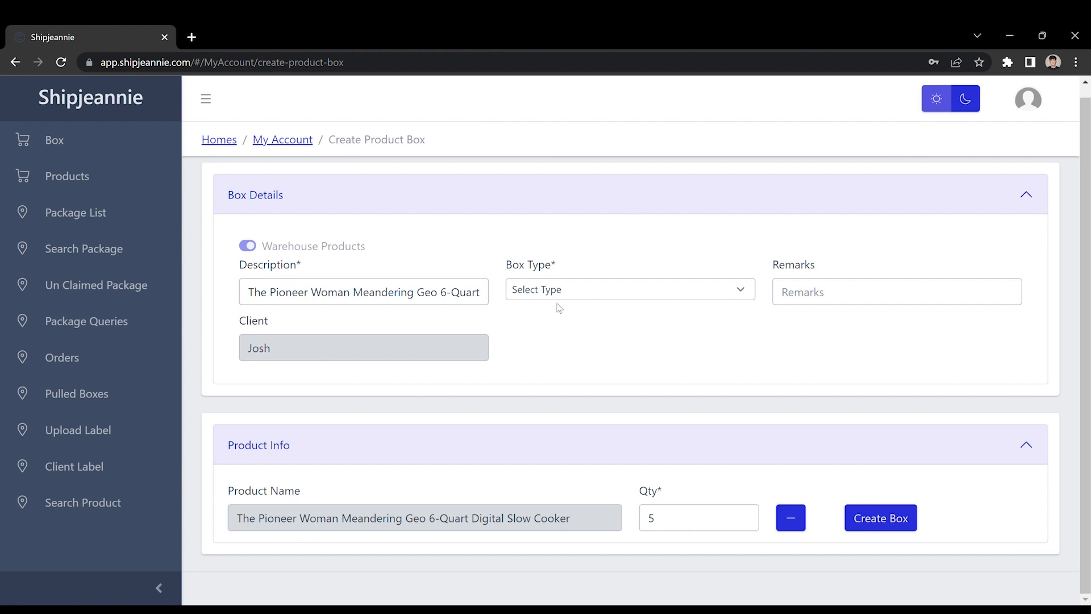
Set the box type to FBA
{"action": "left_click", "coordinate": [580, 292]}
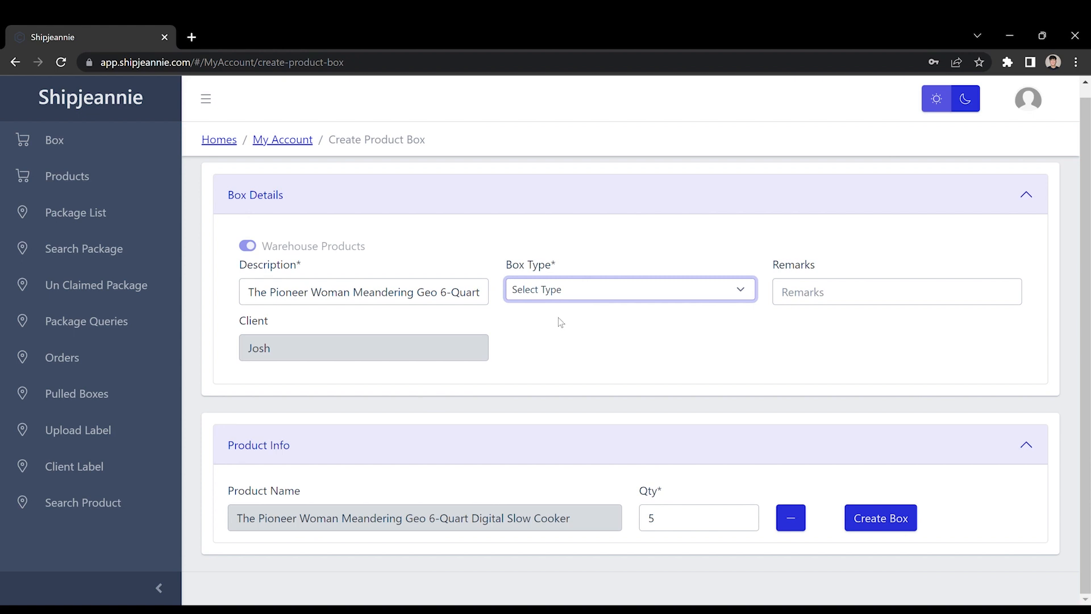
{"action": "key", "text": "Down"}
{"action": "left_click", "coordinate": [813, 290]}
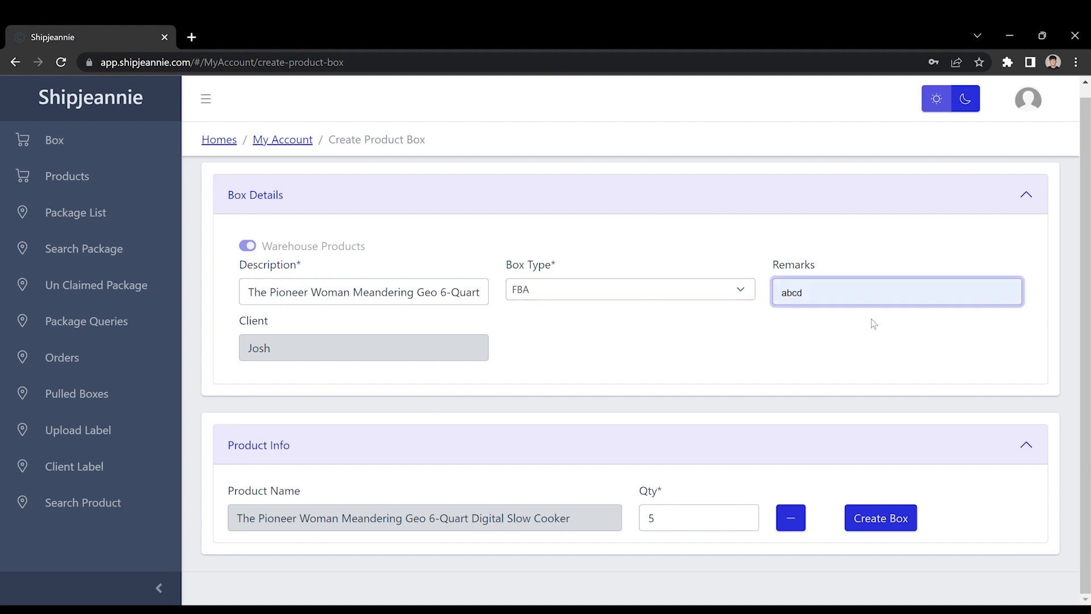
Try entering a Pack of 6 remark, then clear the Remarks field again
{"action": "left_click", "coordinate": [793, 336]}
{"action": "left_click", "coordinate": [809, 304]}
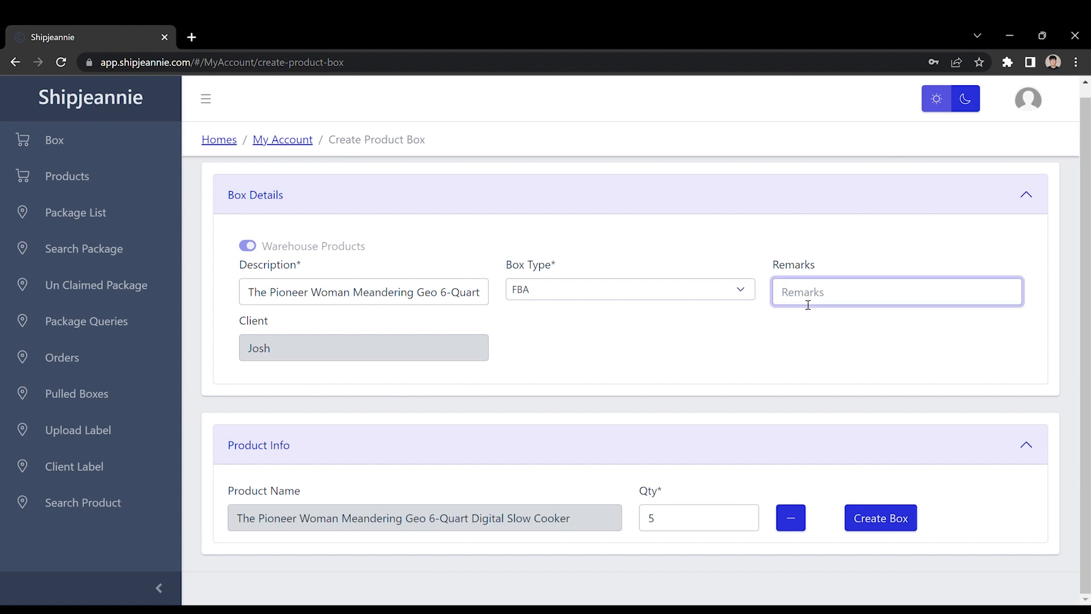
{"action": "type", "text": "Pack of 3"}
{"action": "key", "text": "BackSpace"}
{"action": "type", "text": "2"}
{"action": "key", "text": "BackSpace"}
{"action": "type", "text": "6"}
{"action": "key", "text": "ctrl+a"}
{"action": "key", "text": "BackSpace"}
{"action": "left_click", "coordinate": [749, 351]}
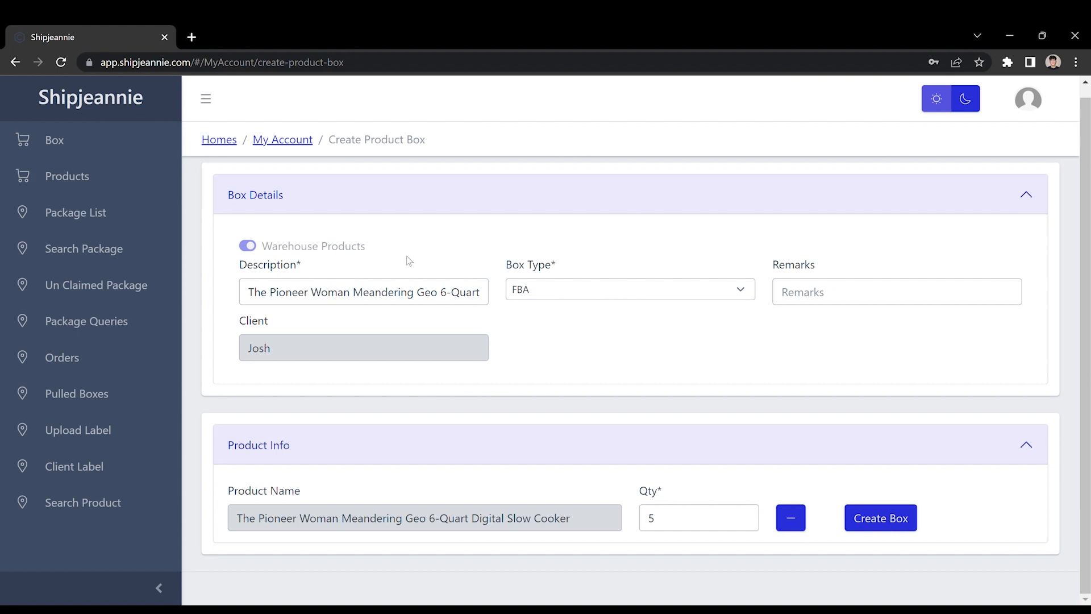
Review the filled-in box details and create the box
{"action": "double_click", "coordinate": [325, 292]}
{"action": "left_click", "coordinate": [398, 373]}
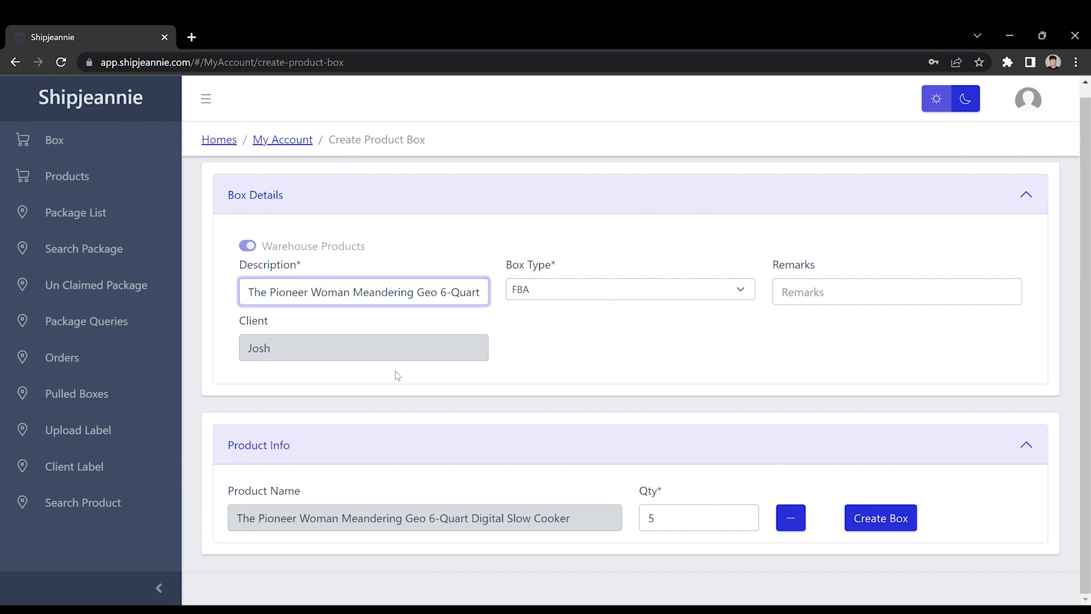
{"action": "double_click", "coordinate": [358, 518]}
{"action": "left_click", "coordinate": [554, 359]}
{"action": "left_click", "coordinate": [559, 299]}
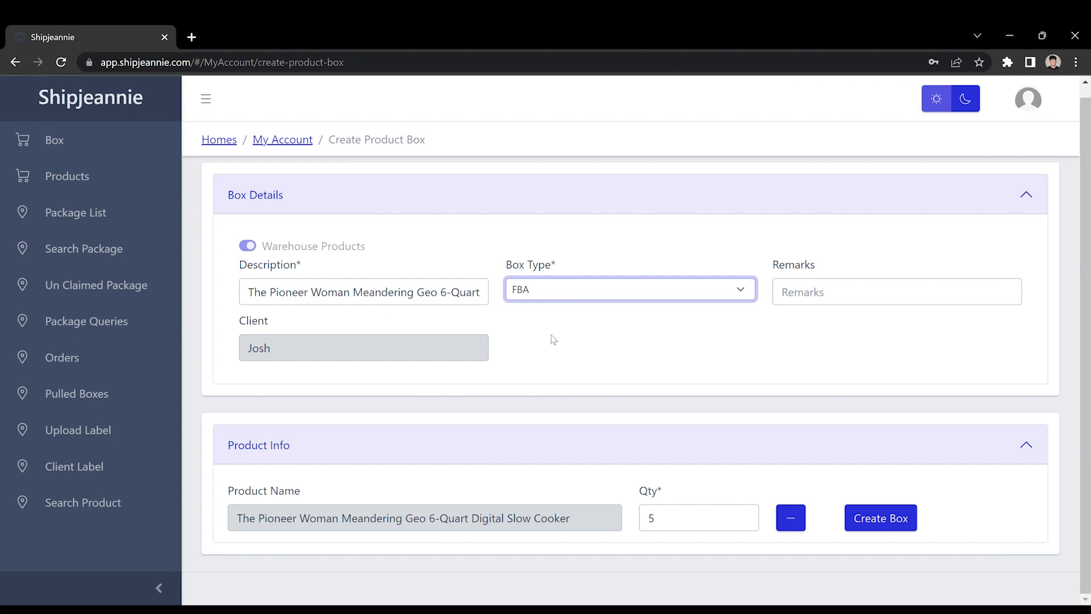
{"action": "double_click", "coordinate": [278, 354]}
{"action": "left_click", "coordinate": [629, 373]}
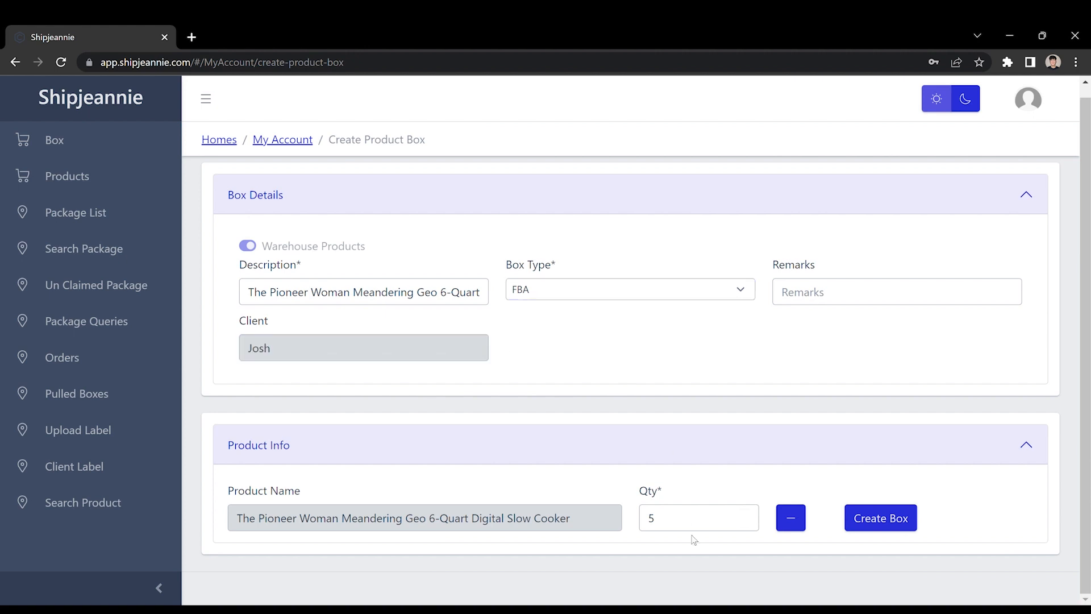
{"action": "left_click", "coordinate": [864, 521]}
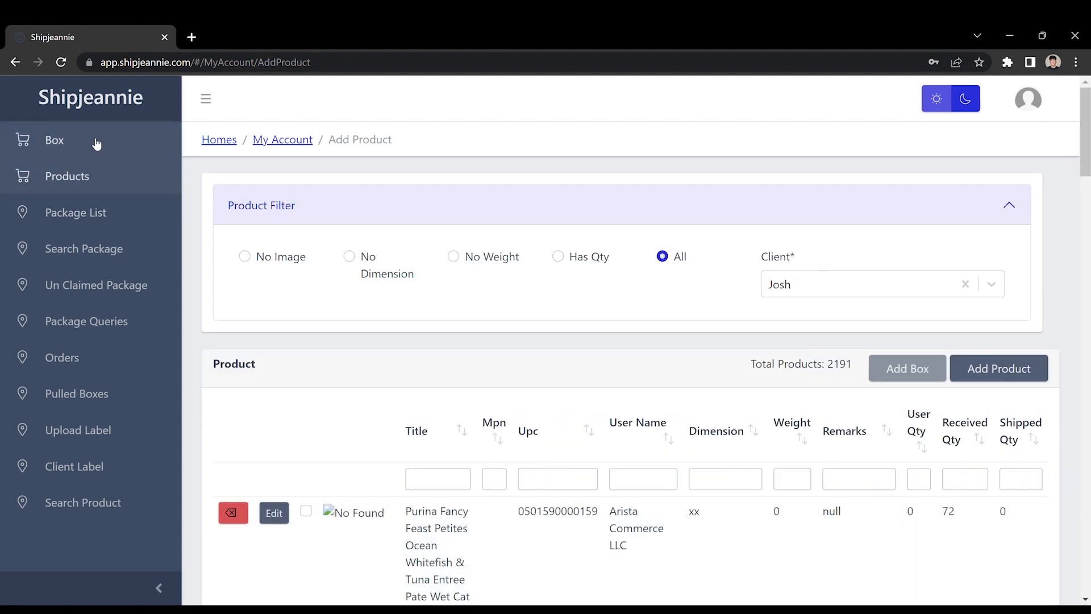
Open the box list and examine the new box's receipt id, client, description, type and status
{"action": "left_click", "coordinate": [99, 144]}
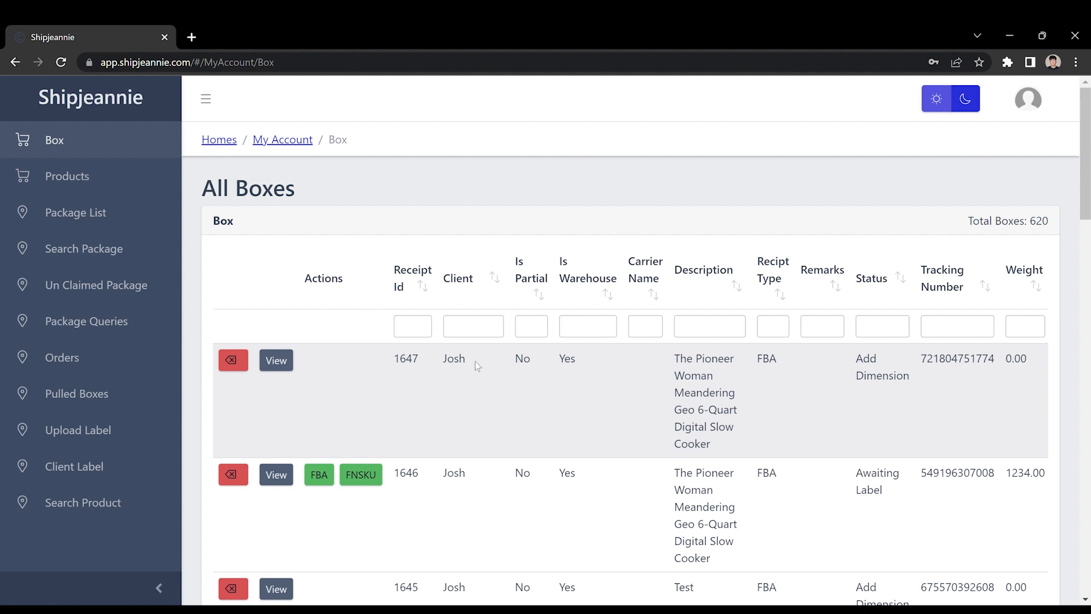
{"action": "left_click_drag", "start_coordinate": [392, 359], "coordinate": [422, 365]}
{"action": "left_click", "coordinate": [454, 366]}
{"action": "double_click", "coordinate": [455, 367]}
{"action": "left_click", "coordinate": [555, 370]}
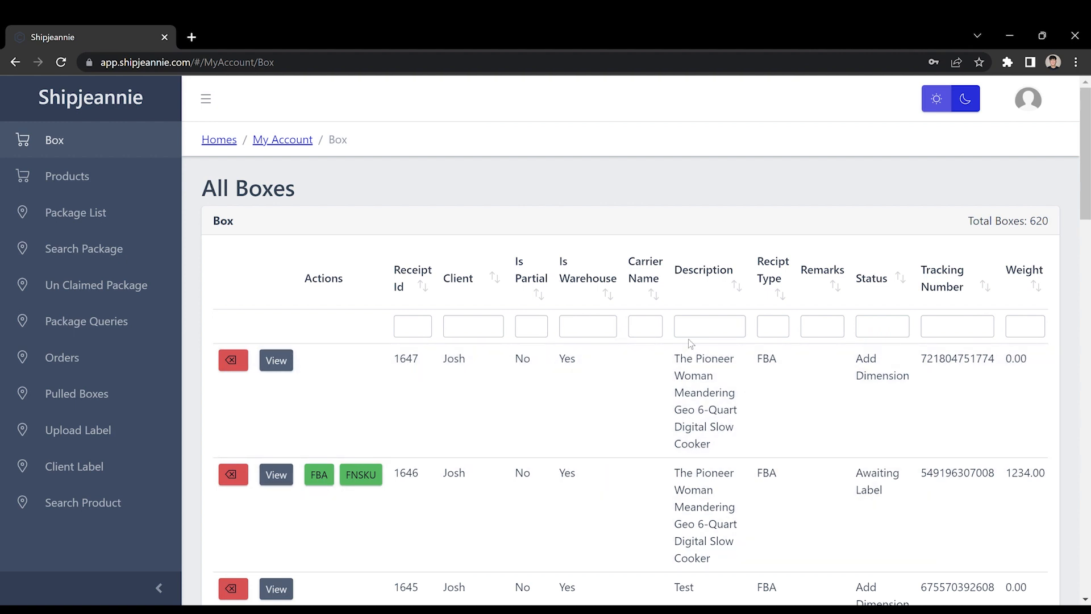
{"action": "left_click_drag", "start_coordinate": [674, 359], "coordinate": [718, 454]}
{"action": "left_click", "coordinate": [704, 417]}
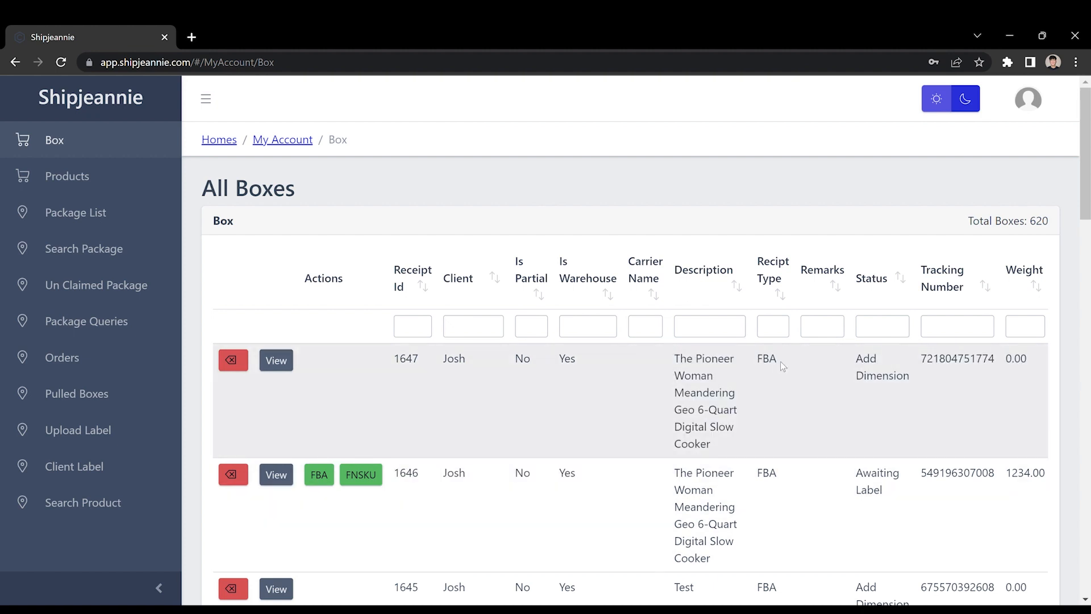
{"action": "double_click", "coordinate": [773, 359]}
{"action": "left_click", "coordinate": [853, 364]}
Open the new box's details to examine its status and product row, close it, and highlight its status
{"action": "left_click", "coordinate": [275, 360]}
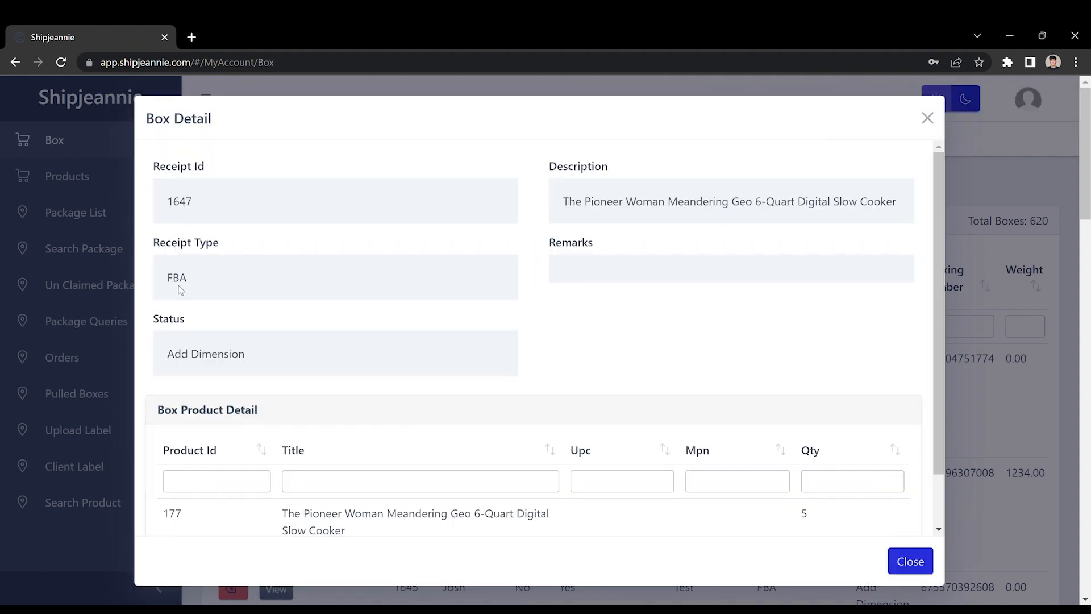
{"action": "left_click_drag", "start_coordinate": [154, 320], "coordinate": [201, 326]}
{"action": "left_click", "coordinate": [201, 326]}
{"action": "scroll", "coordinate": [164, 355], "scroll_direction": "down", "scroll_amount": 1}
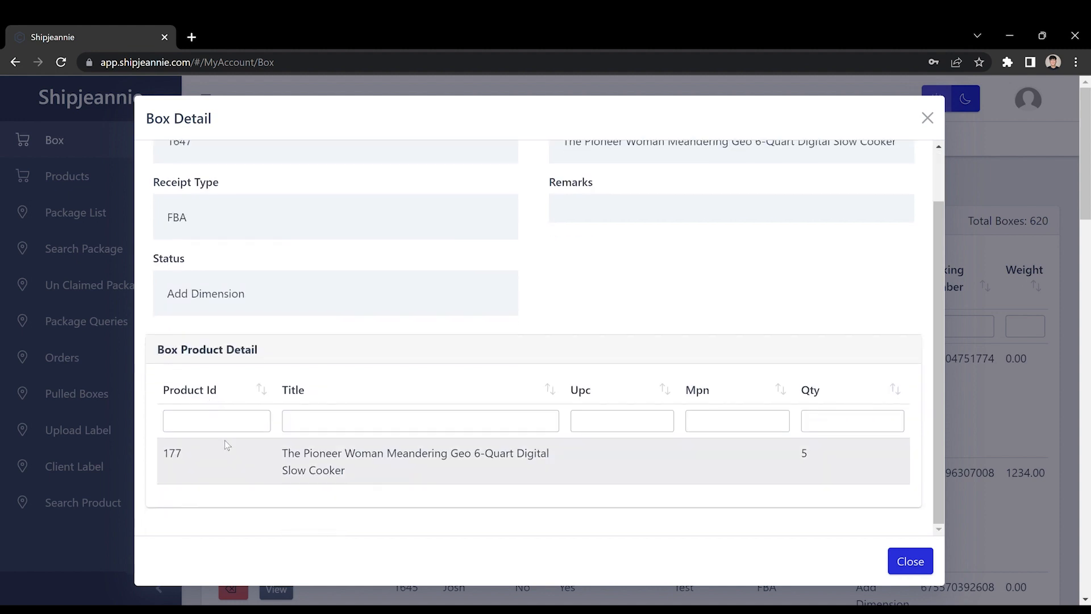
{"action": "double_click", "coordinate": [180, 458]}
{"action": "left_click_drag", "start_coordinate": [287, 453], "coordinate": [461, 482]}
{"action": "double_click", "coordinate": [805, 453]}
{"action": "scroll", "coordinate": [828, 220], "scroll_direction": "up", "scroll_amount": 1}
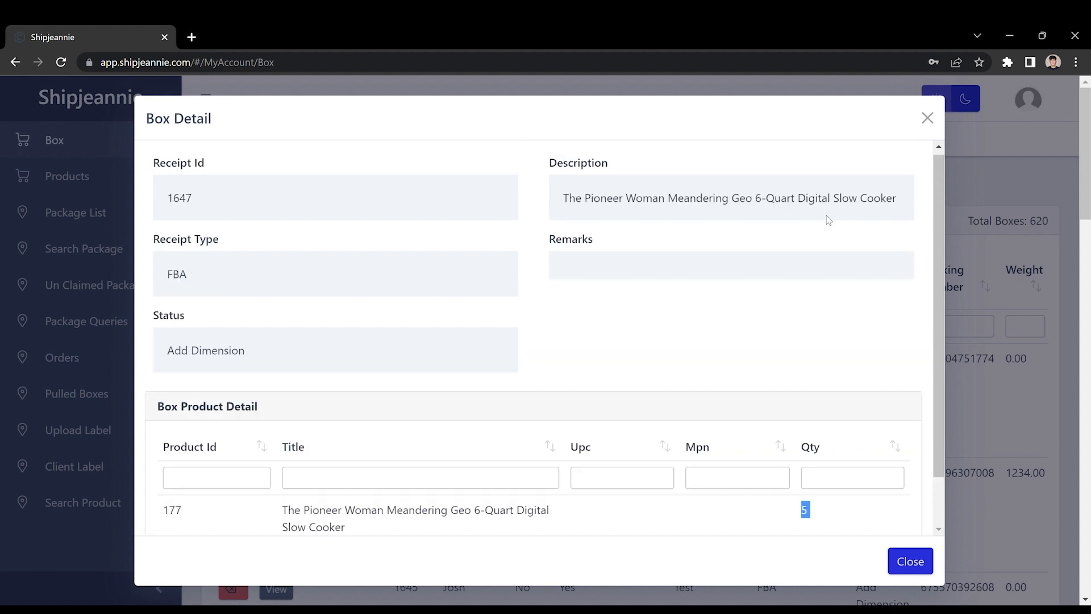
{"action": "left_click", "coordinate": [909, 562]}
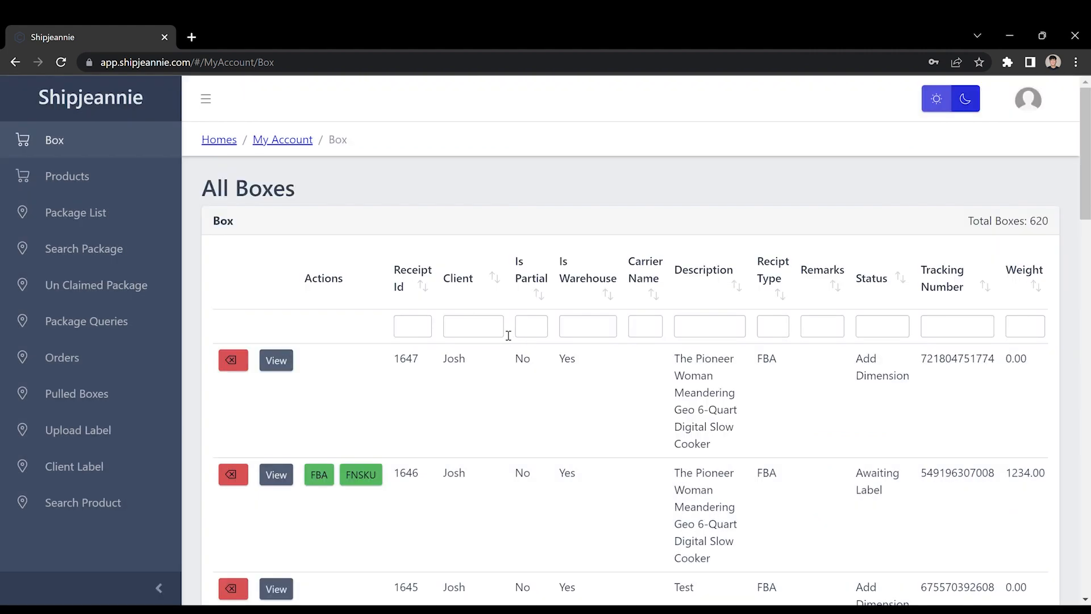
{"action": "left_click_drag", "start_coordinate": [849, 363], "coordinate": [911, 388]}
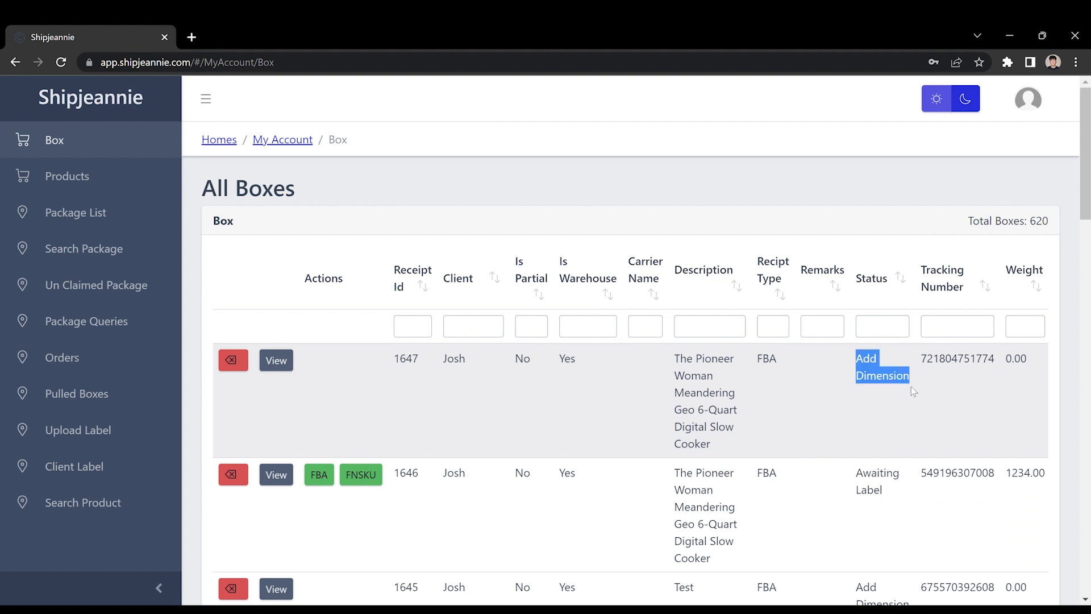
Reload the box list and highlight the new box's receipt id and status
{"action": "left_click", "coordinate": [911, 387]}
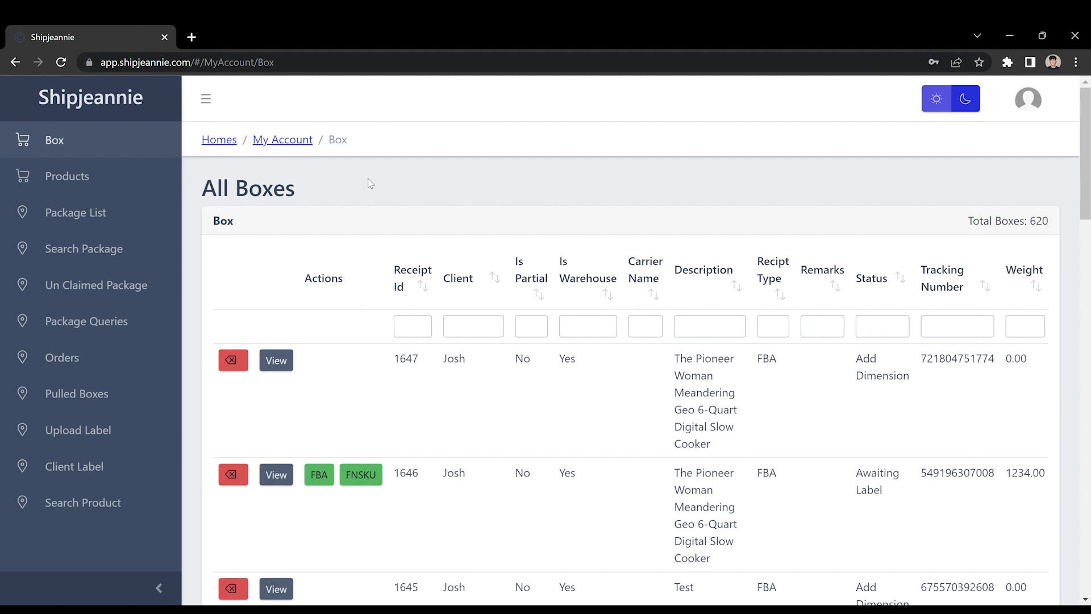
{"action": "left_click", "coordinate": [62, 63]}
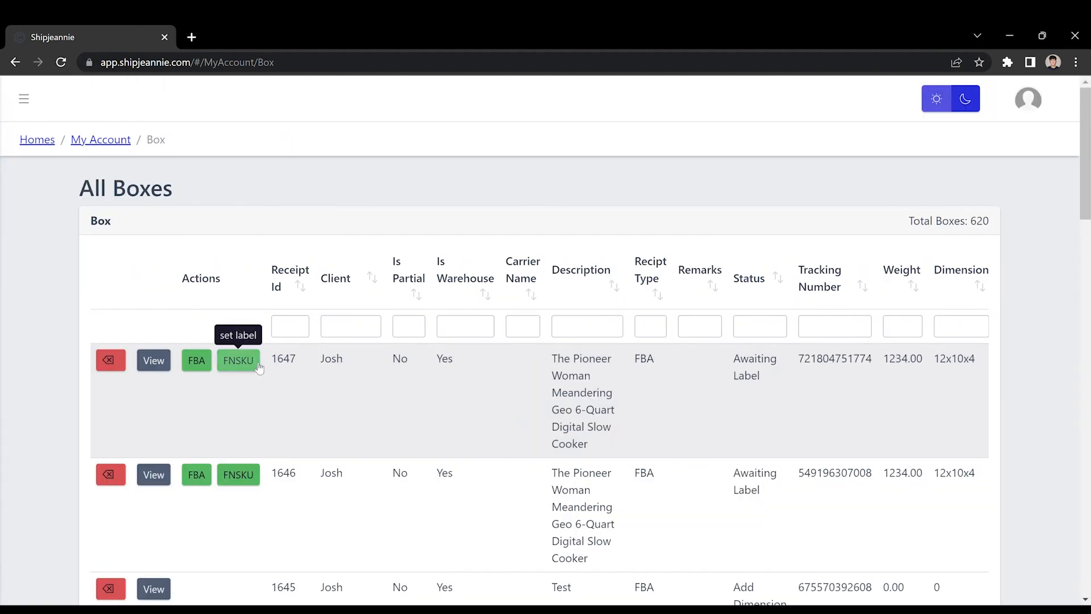
{"action": "double_click", "coordinate": [284, 363]}
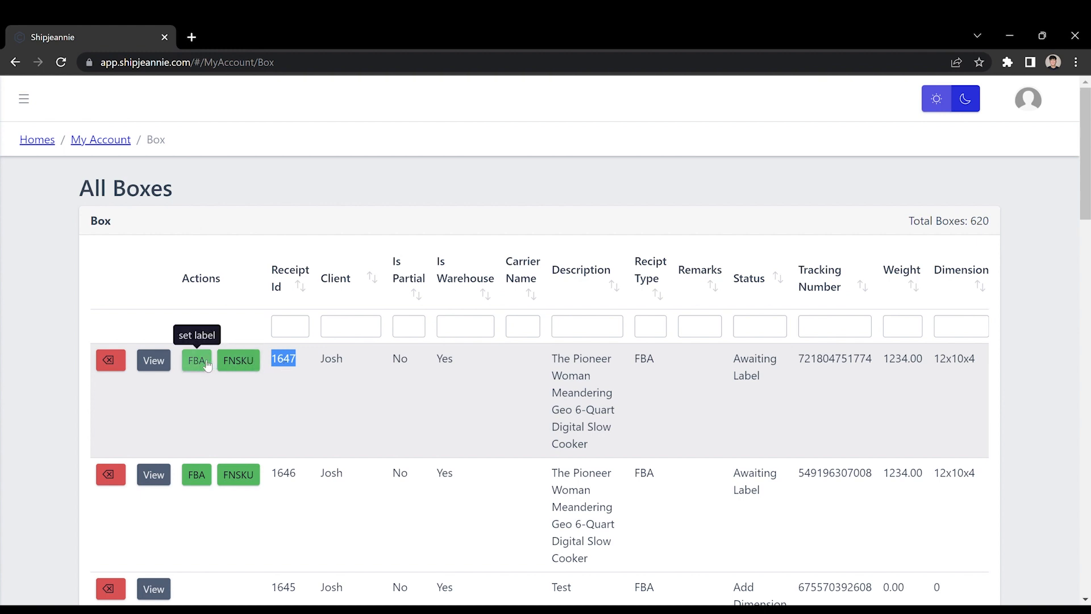
{"action": "left_click_drag", "start_coordinate": [736, 357], "coordinate": [762, 382]}
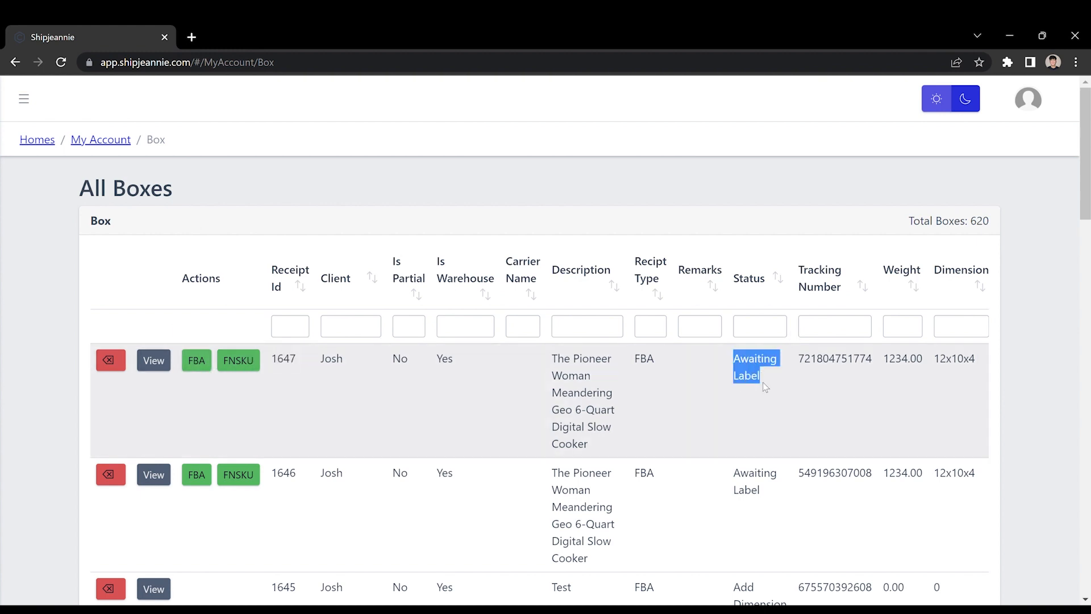
Open the new box's details to examine its status, then close them
{"action": "left_click", "coordinate": [154, 361]}
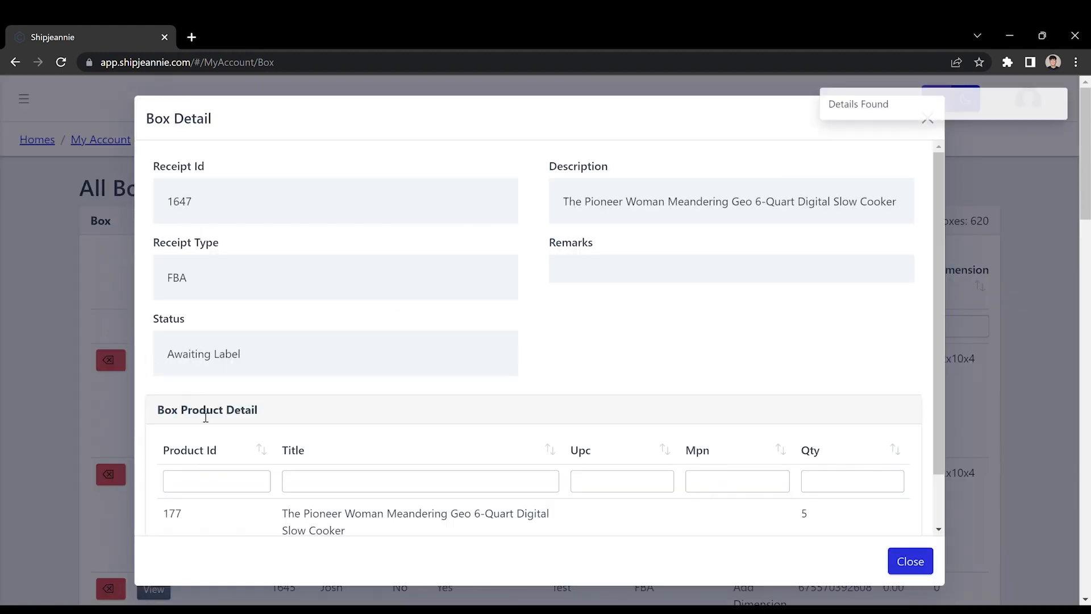
{"action": "left_click_drag", "start_coordinate": [165, 353], "coordinate": [292, 361]}
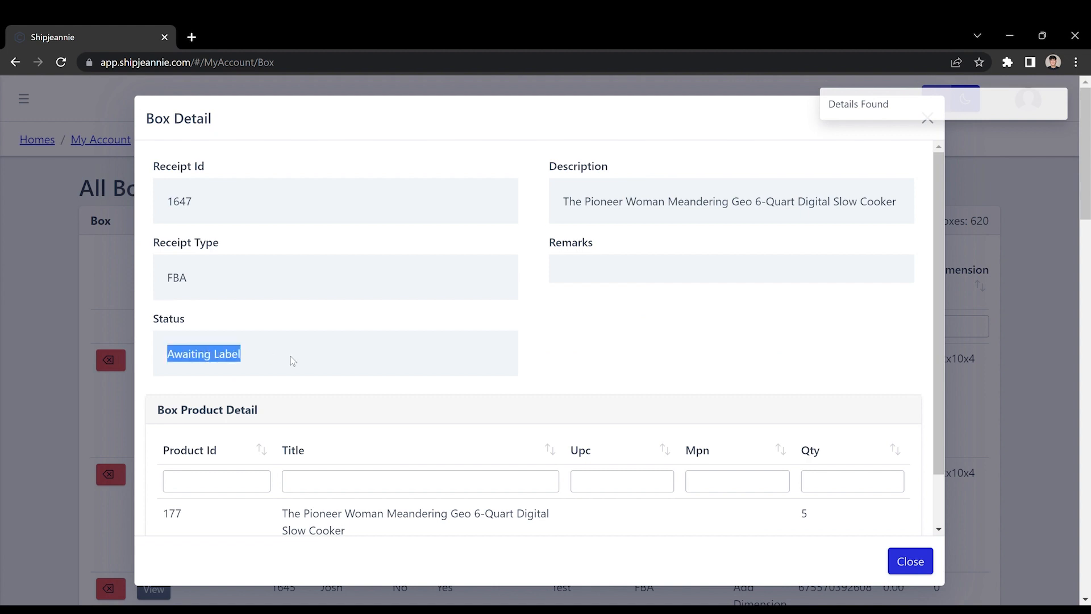
{"action": "left_click", "coordinate": [663, 376]}
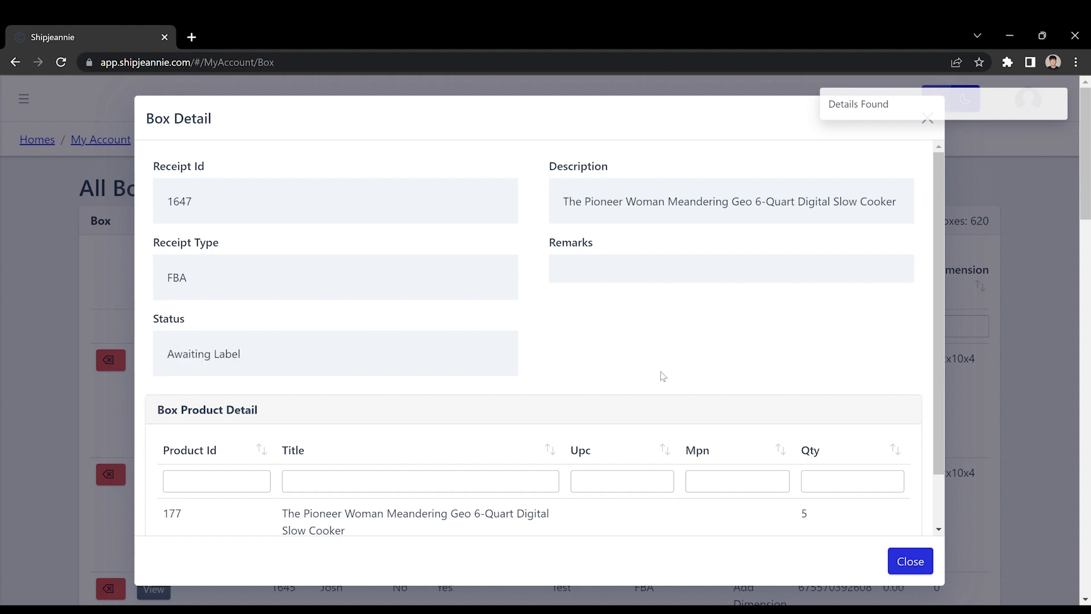
{"action": "left_click", "coordinate": [908, 561]}
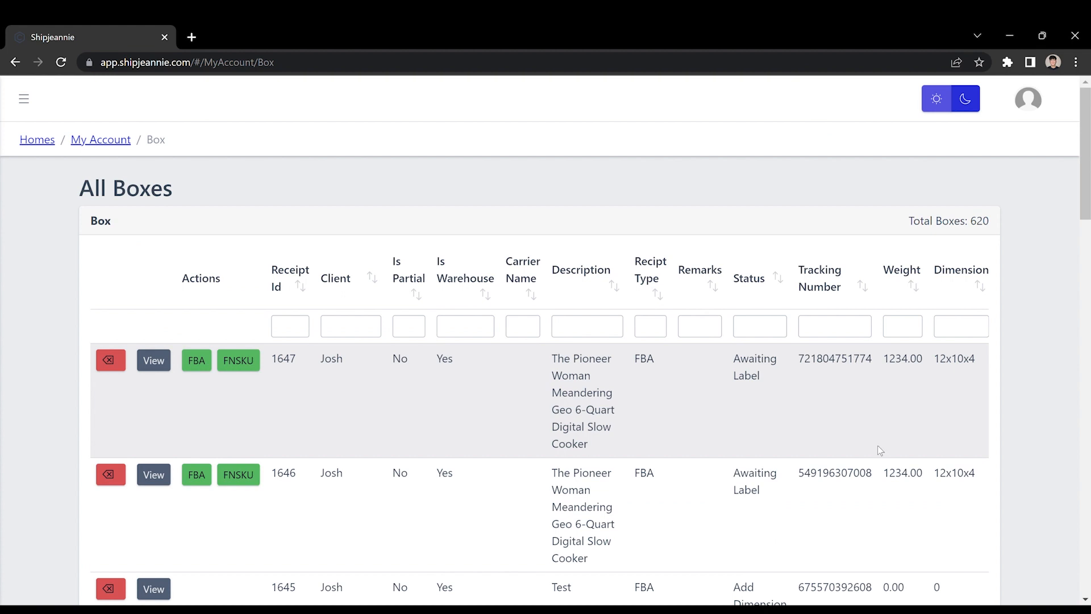
Examine the new box's weight and dimension values in the list
{"action": "left_click_drag", "start_coordinate": [896, 359], "coordinate": [883, 359]}
{"action": "left_click_drag", "start_coordinate": [983, 370], "coordinate": [1062, 376]}
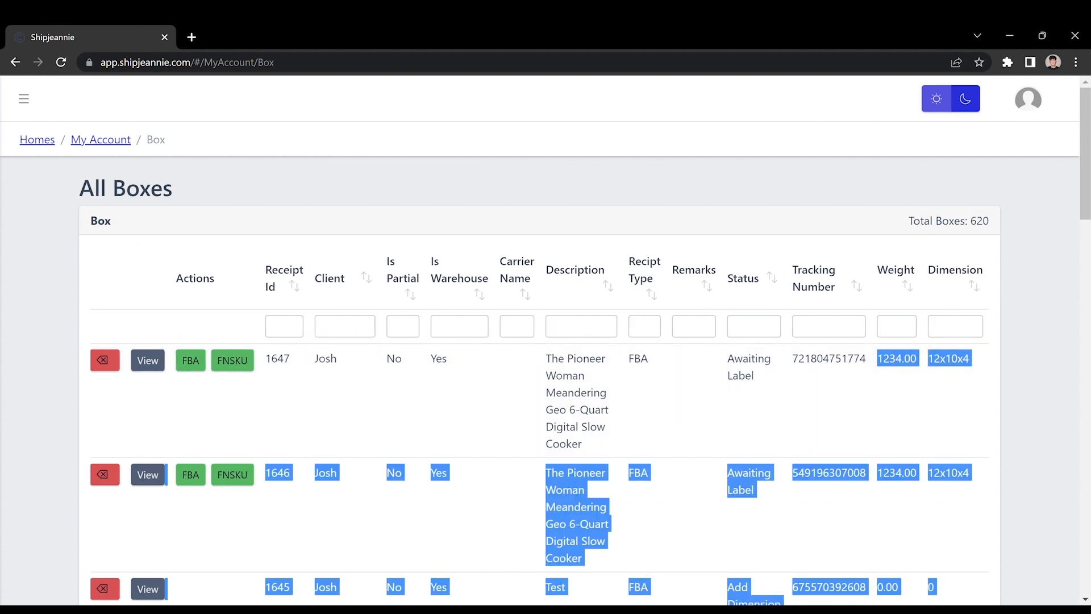
{"action": "left_click", "coordinate": [956, 385]}
{"action": "double_click", "coordinate": [894, 364]}
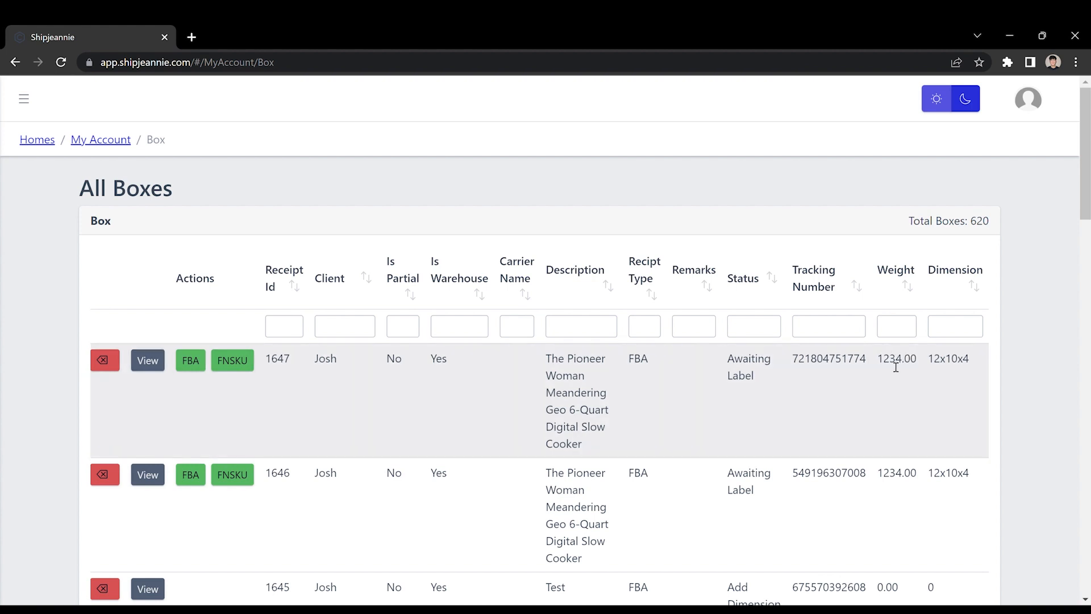
{"action": "double_click", "coordinate": [895, 367]}
{"action": "left_click", "coordinate": [911, 368]}
{"action": "left_click_drag", "start_coordinate": [925, 360], "coordinate": [977, 370]}
{"action": "double_click", "coordinate": [901, 368]}
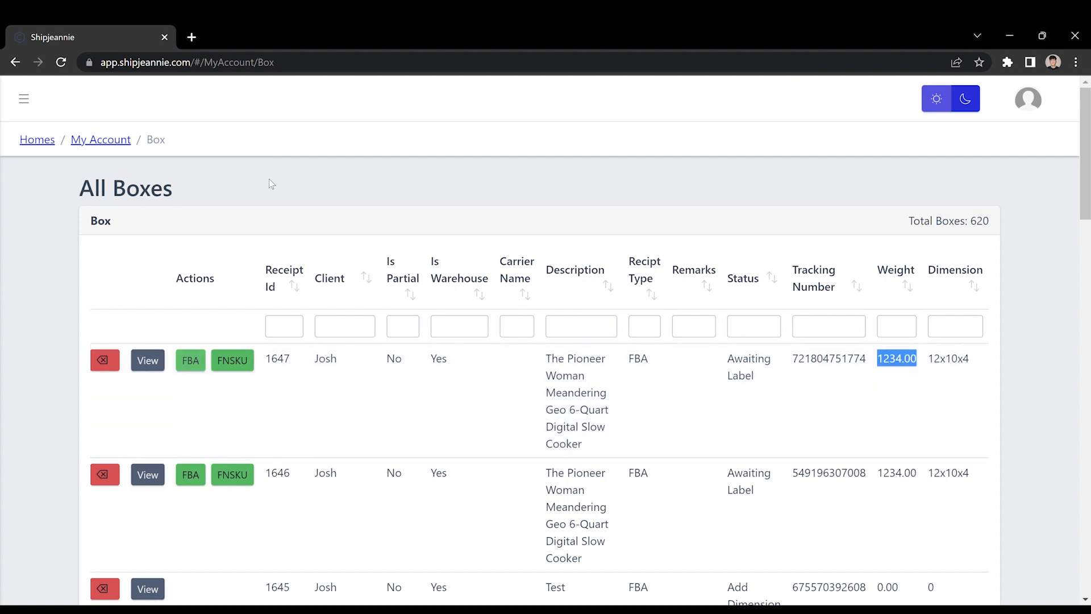
{"action": "left_click", "coordinate": [169, 161]}
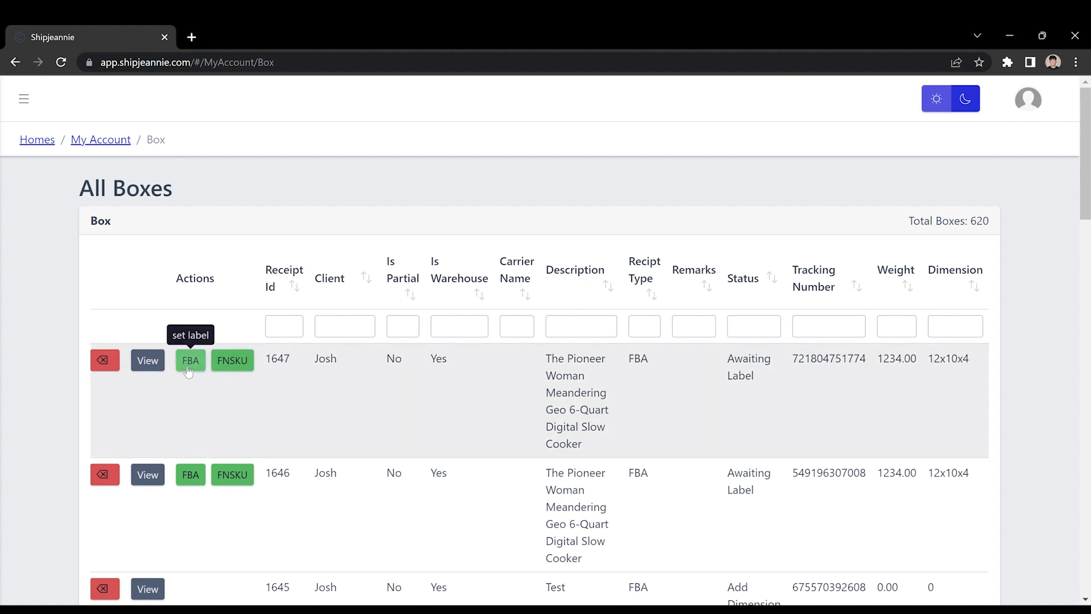
Upload Demo PDF.pdf as the FBA label for box 1647 and close the dialog
{"action": "left_click", "coordinate": [188, 370]}
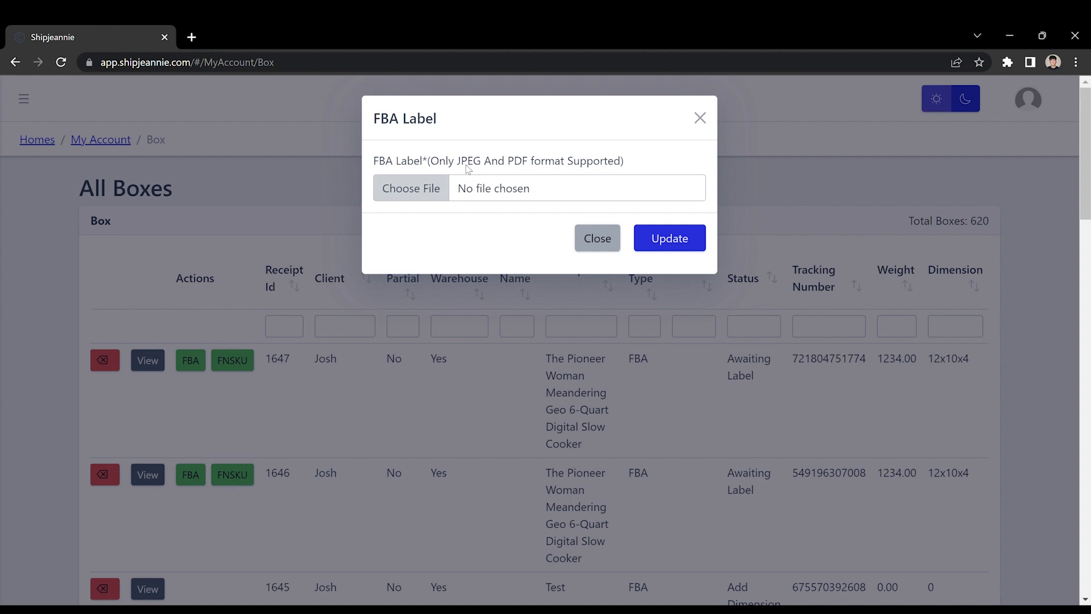
{"action": "left_click", "coordinate": [420, 192]}
{"action": "left_click", "coordinate": [407, 345]}
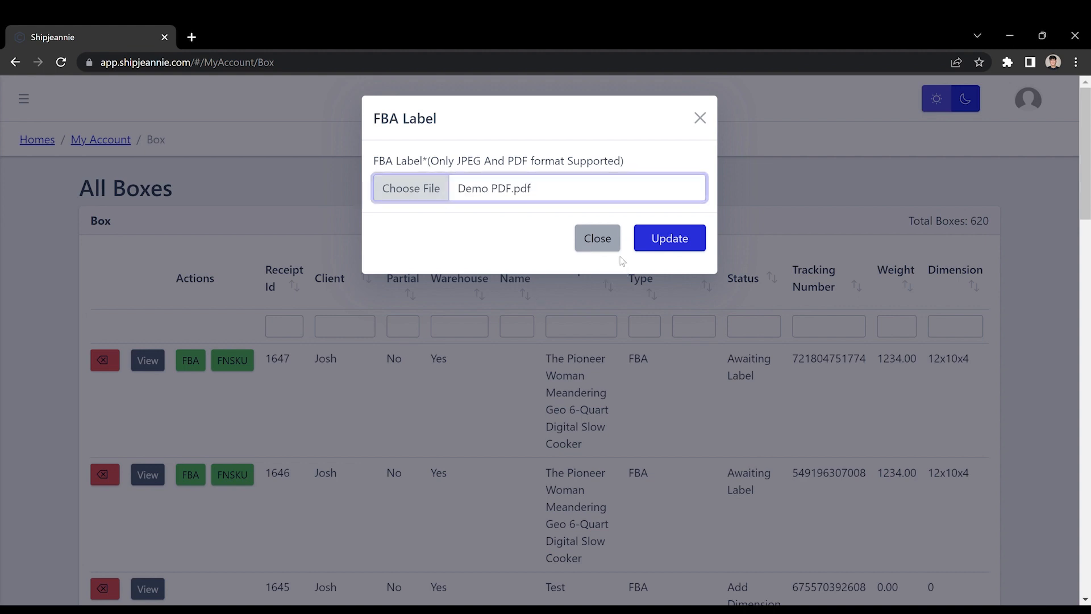
{"action": "left_click", "coordinate": [683, 243]}
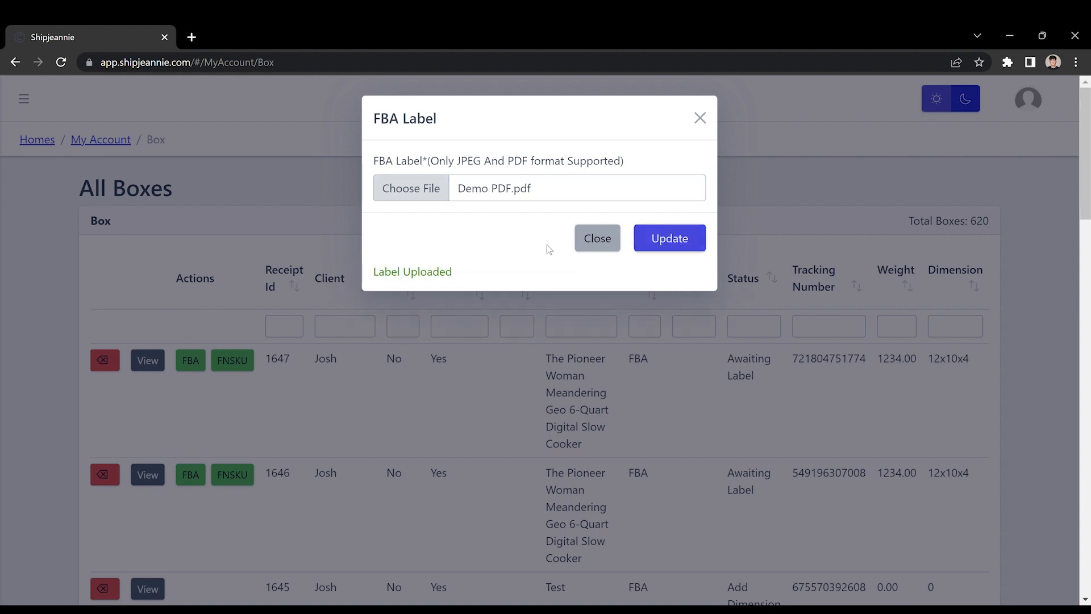
{"action": "left_click", "coordinate": [594, 238]}
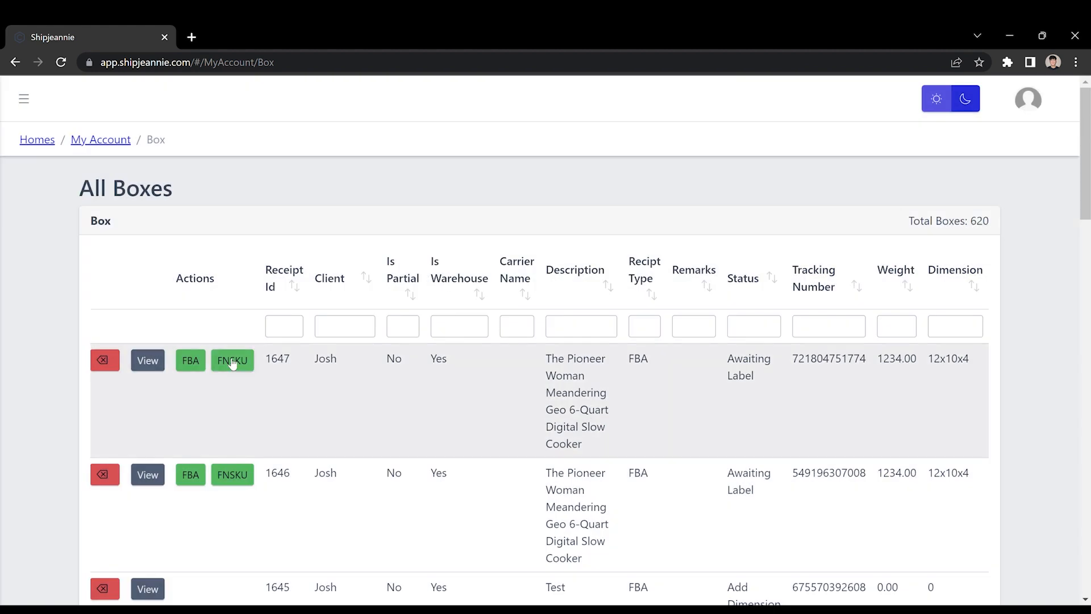
Paste FNSKU X003QT5J9F for the slow cooker product in box 1647, update it and close the dialog
{"action": "left_click", "coordinate": [233, 364]}
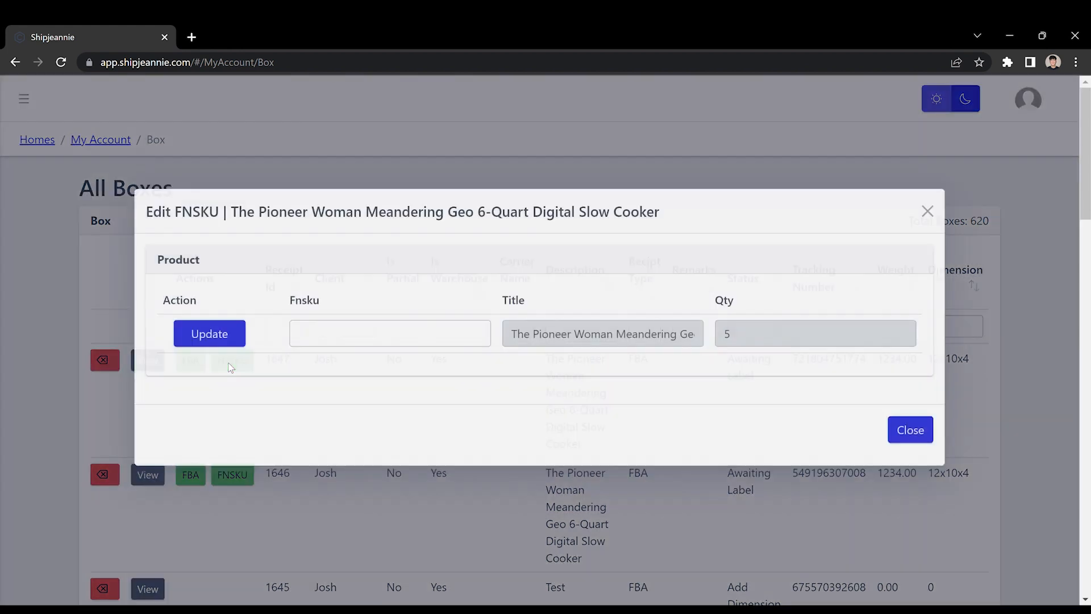
{"action": "left_click", "coordinate": [327, 364]}
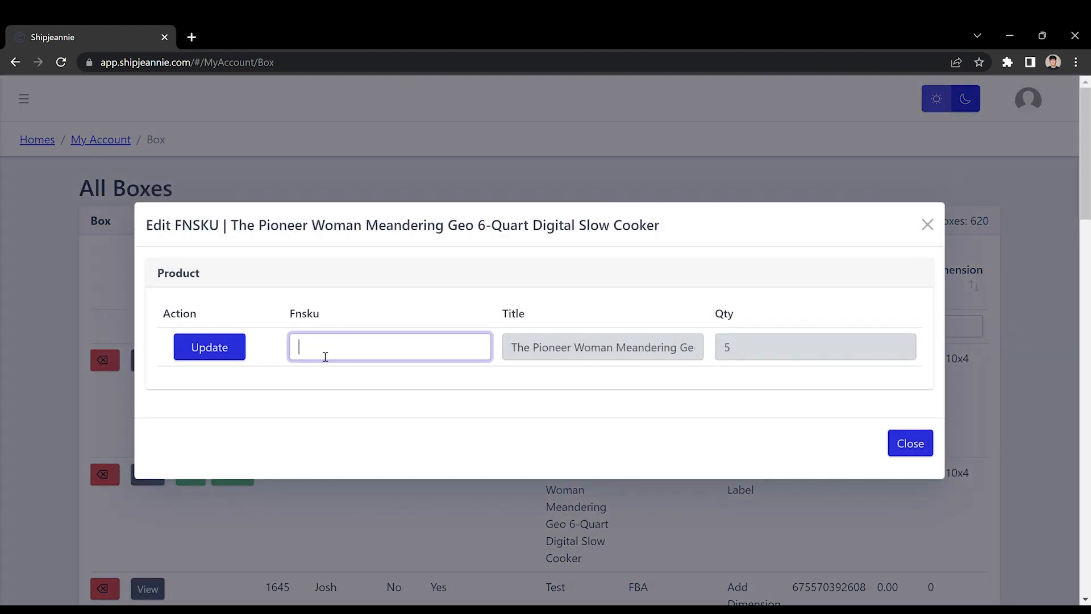
{"action": "triple_click", "coordinate": [541, 359]}
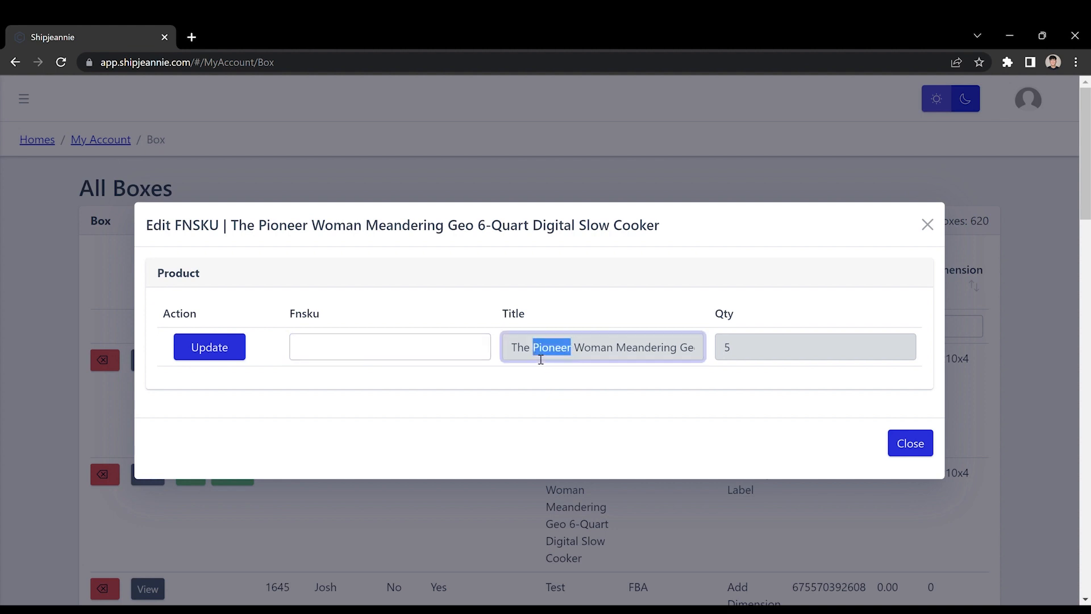
{"action": "left_click", "coordinate": [758, 353]}
{"action": "left_click", "coordinate": [416, 397]}
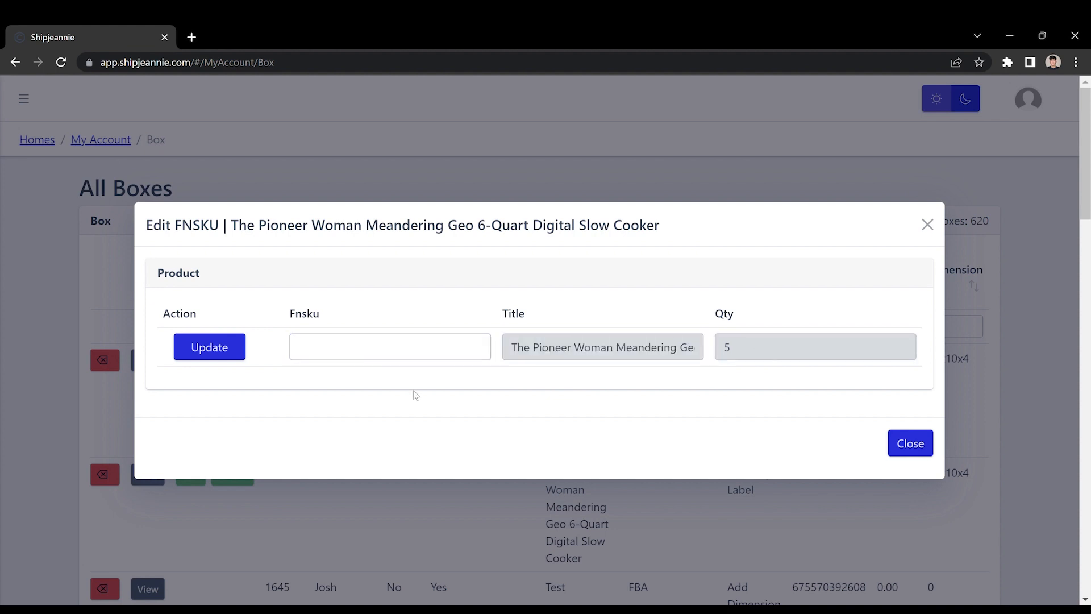
{"action": "left_click", "coordinate": [358, 361]}
{"action": "left_click", "coordinate": [330, 357]}
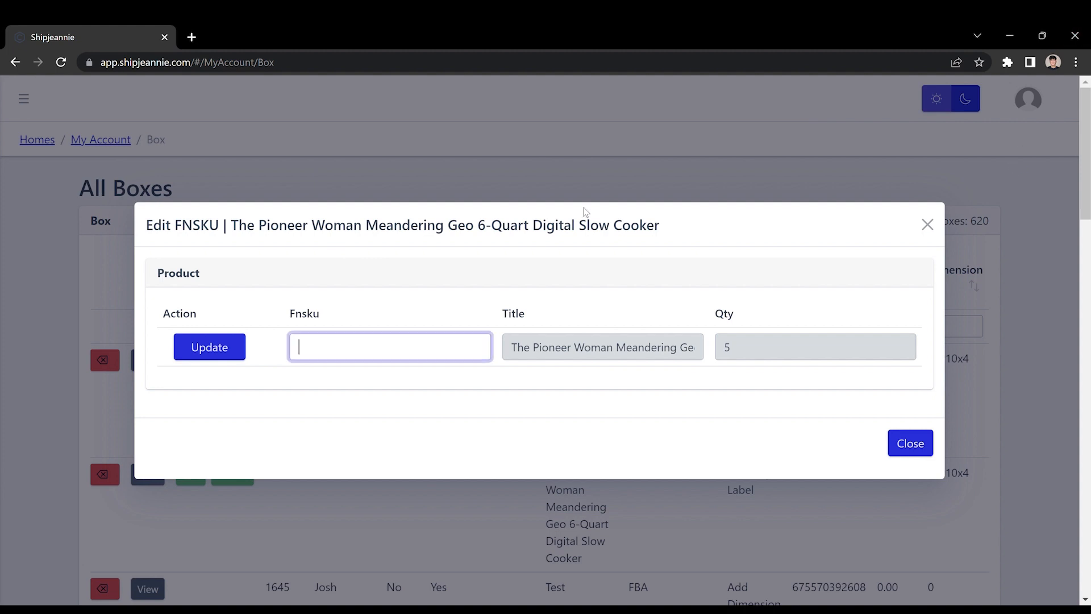
{"action": "type", "text": "X003QT5J9F"}
{"action": "left_click", "coordinate": [376, 415]}
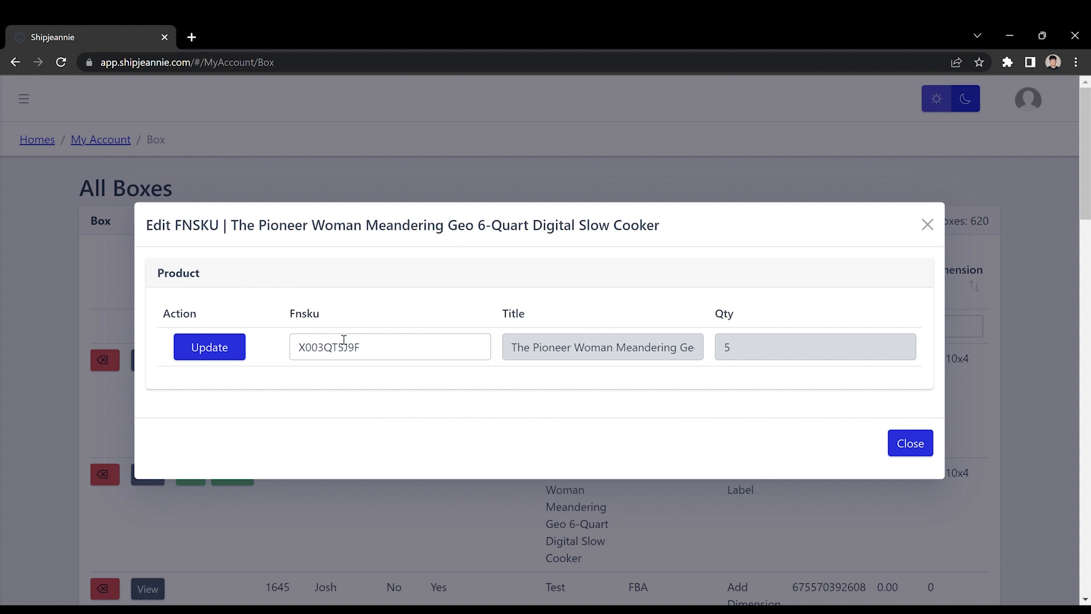
{"action": "left_click", "coordinate": [217, 347]}
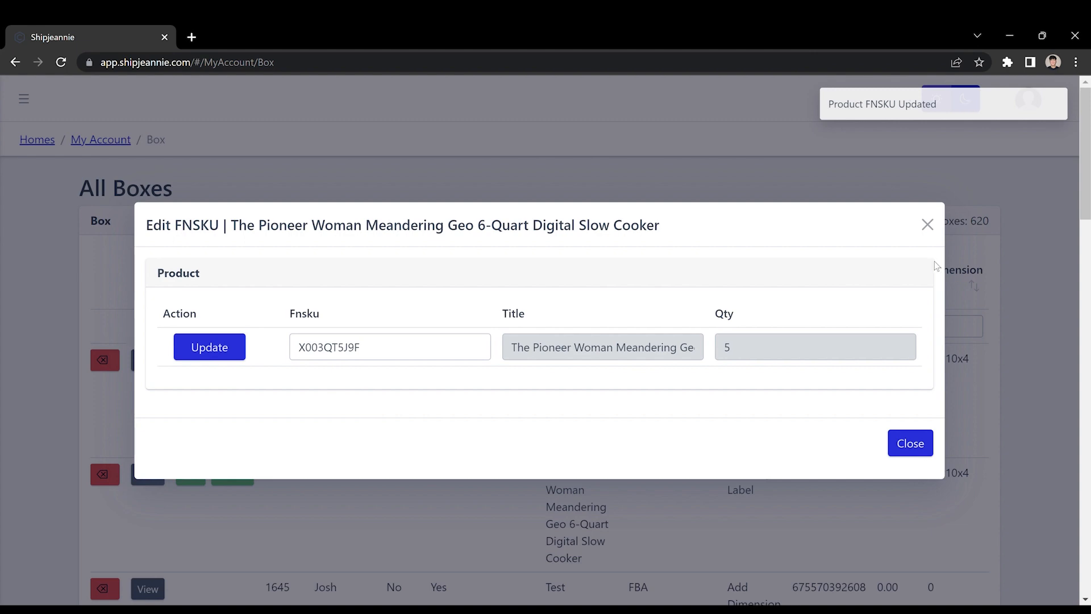
{"action": "left_click", "coordinate": [905, 453]}
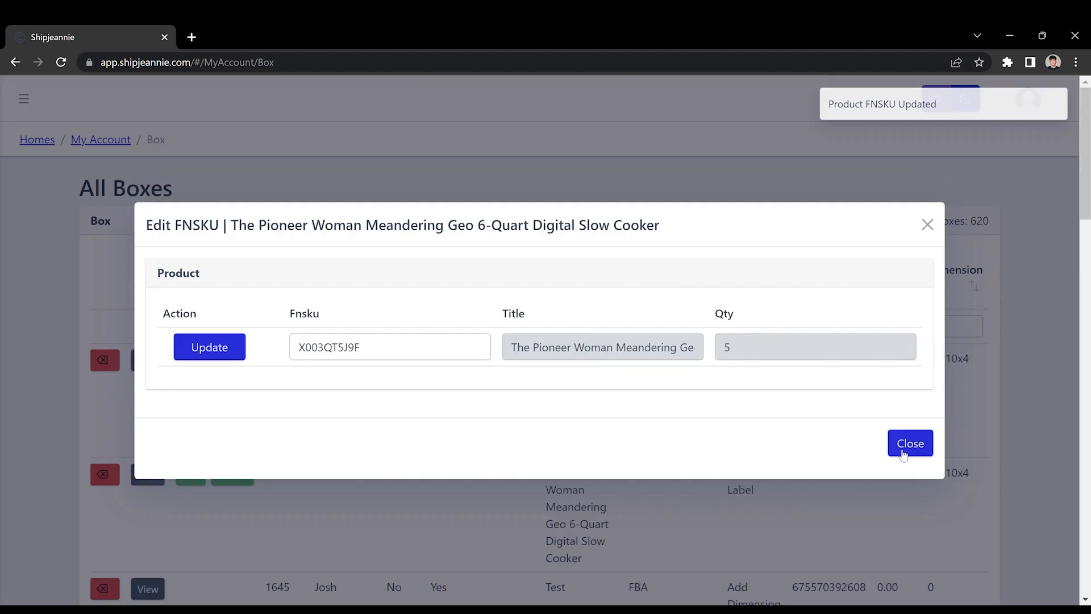
Reload the box list and highlight the new box's updated status
{"action": "left_click", "coordinate": [904, 452]}
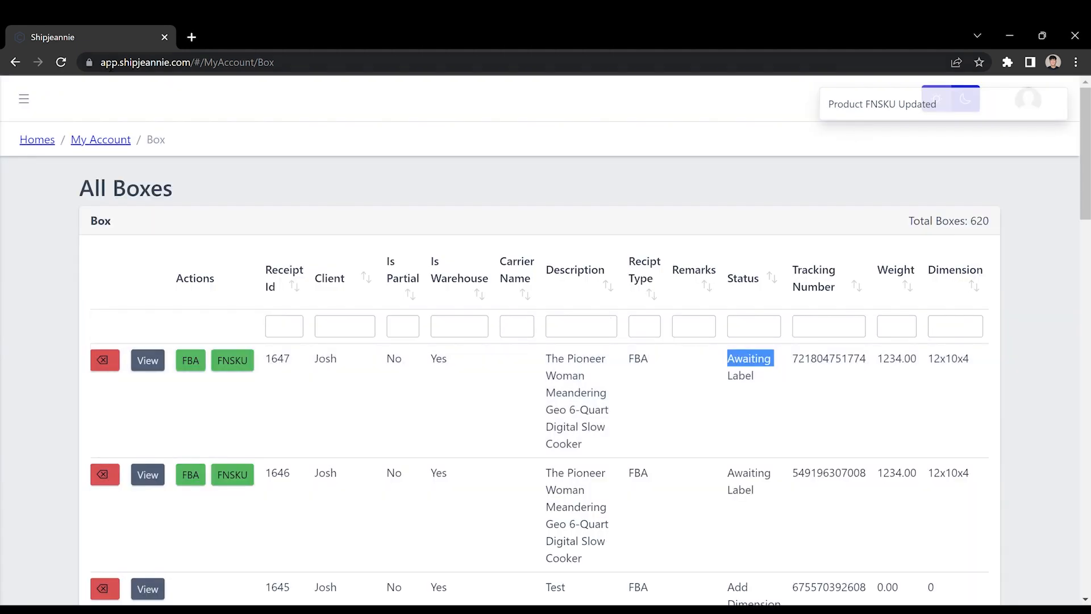
{"action": "left_click", "coordinate": [60, 64]}
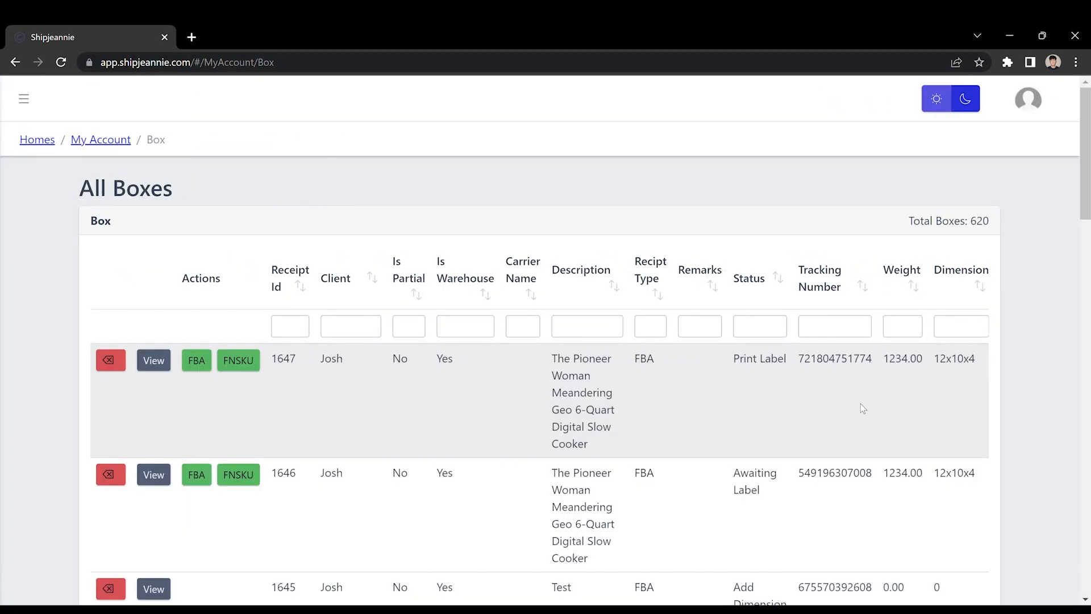
{"action": "triple_click", "coordinate": [746, 368]}
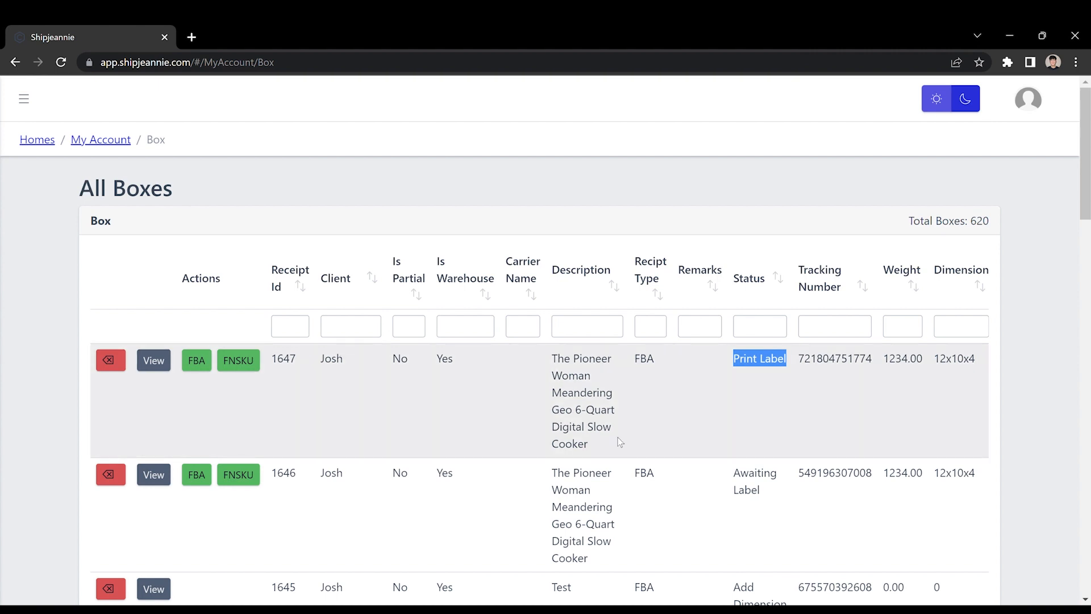
{"action": "left_click_drag", "start_coordinate": [75, 200], "coordinate": [255, 208]}
{"action": "left_click", "coordinate": [255, 208]}
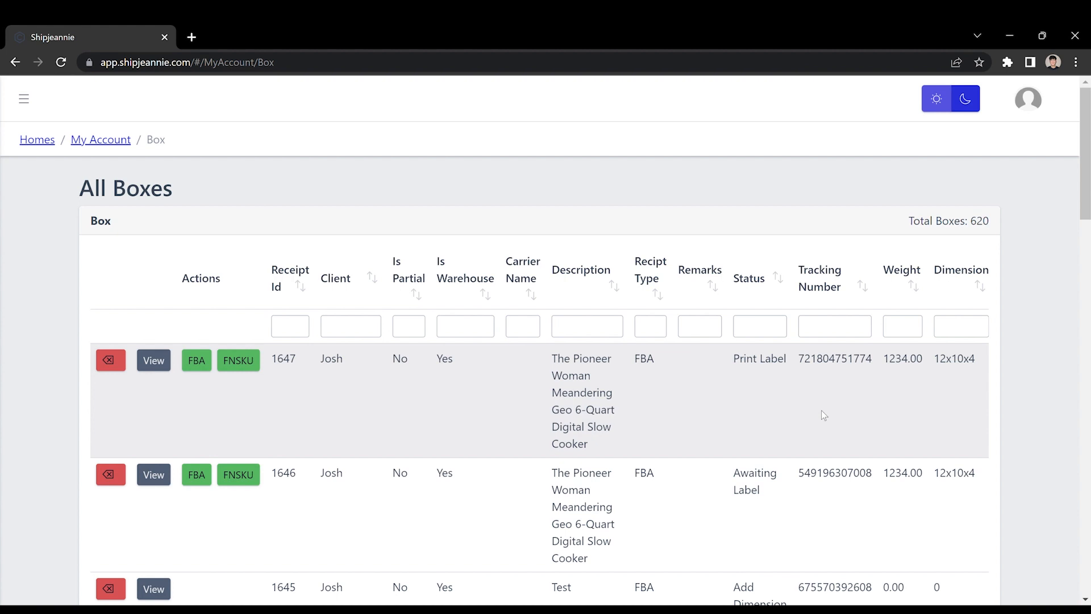
{"action": "left_click_drag", "start_coordinate": [735, 359], "coordinate": [795, 369]}
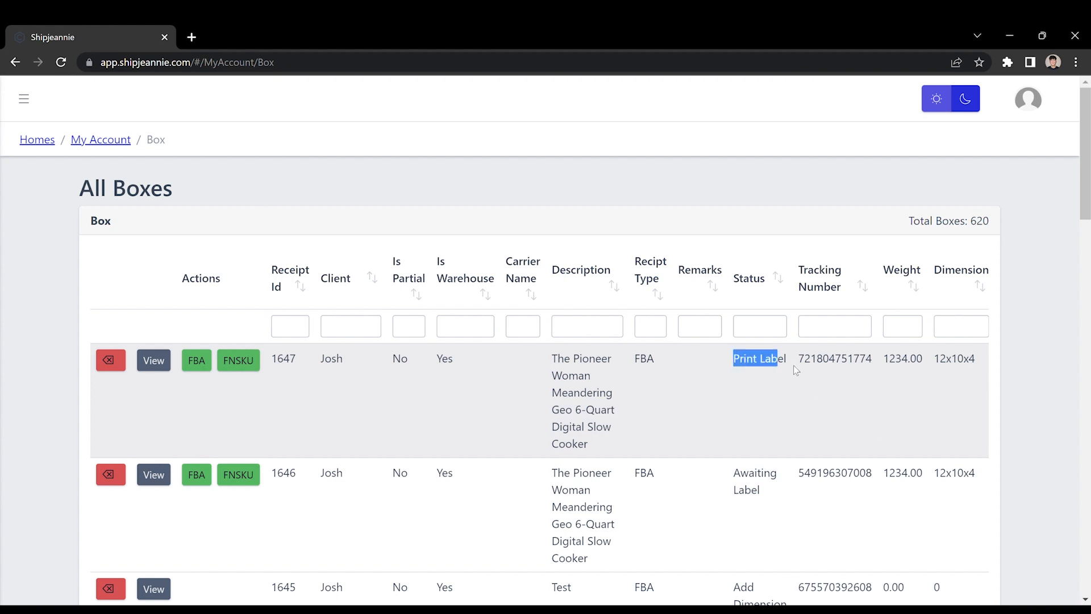
{"action": "left_click", "coordinate": [774, 367]}
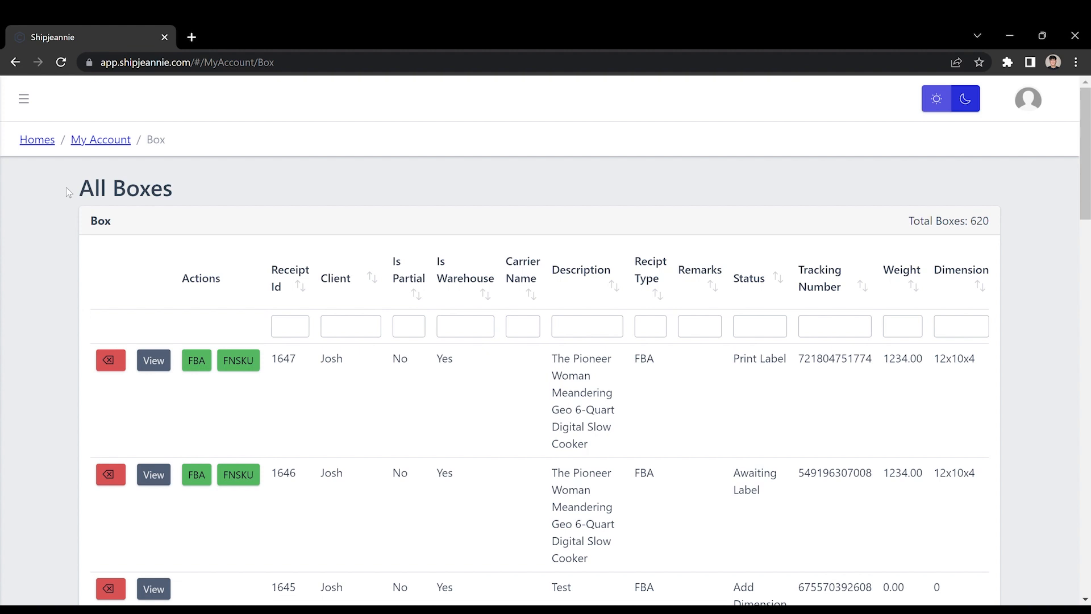
{"action": "left_click_drag", "start_coordinate": [76, 203], "coordinate": [223, 208]}
{"action": "left_click", "coordinate": [252, 214]}
{"action": "double_click", "coordinate": [743, 359]}
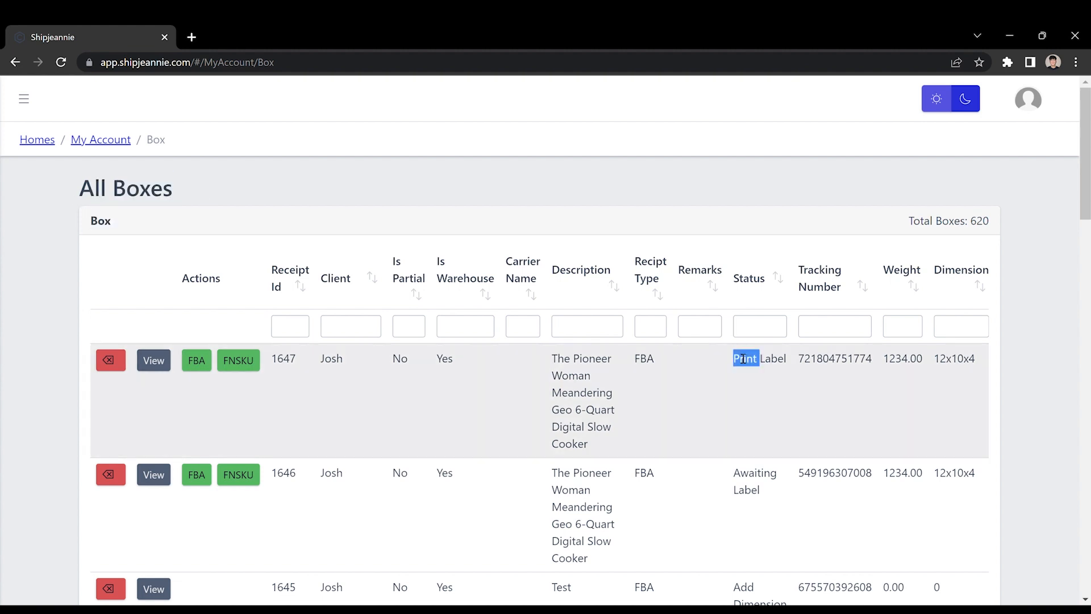
{"action": "triple_click", "coordinate": [742, 358]}
{"action": "left_click", "coordinate": [90, 197]}
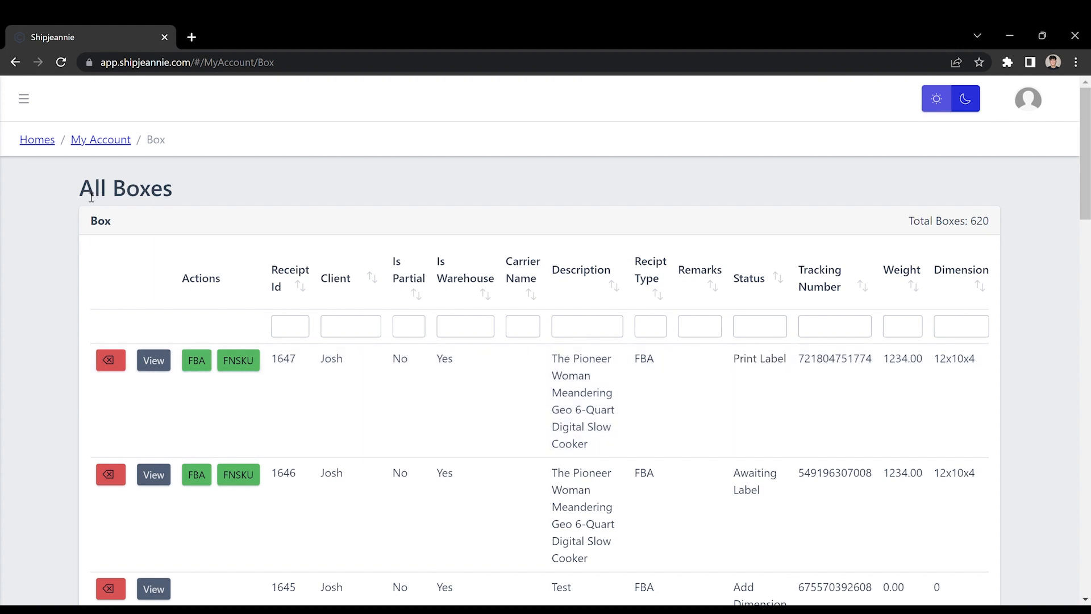
Expand the sidebar and reopen the Box page
{"action": "left_click", "coordinate": [23, 98]}
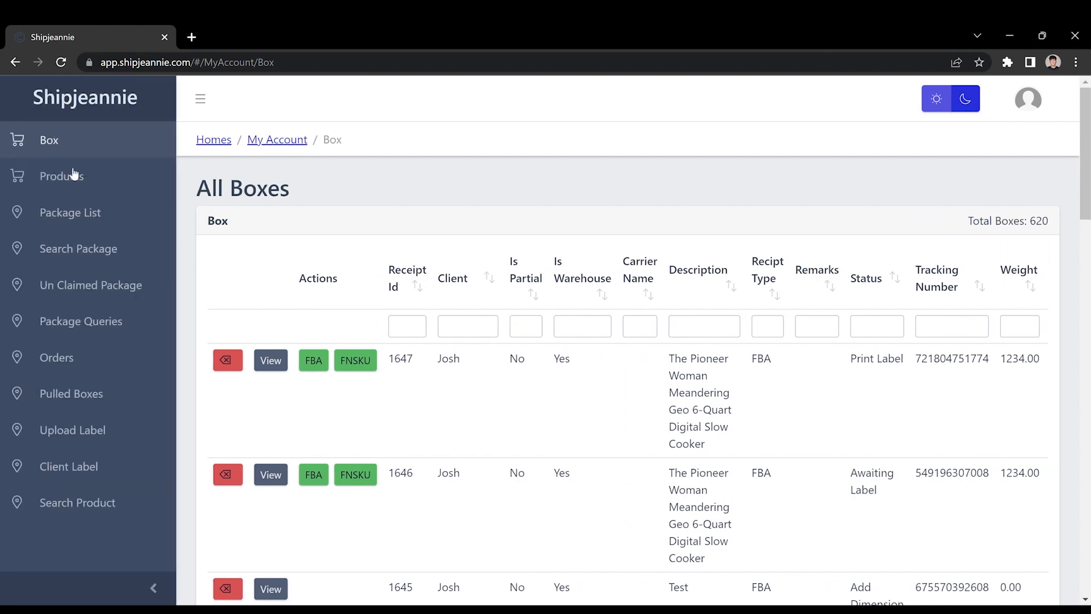
{"action": "left_click", "coordinate": [55, 178]}
{"action": "left_click", "coordinate": [54, 150]}
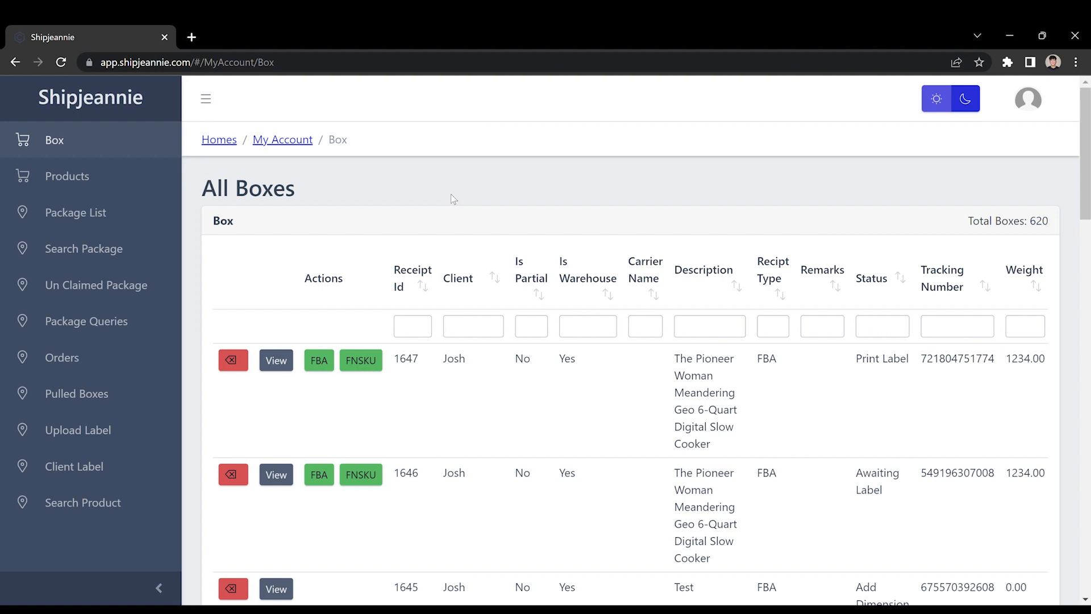
{"action": "left_click_drag", "start_coordinate": [451, 193], "coordinate": [378, 212]}
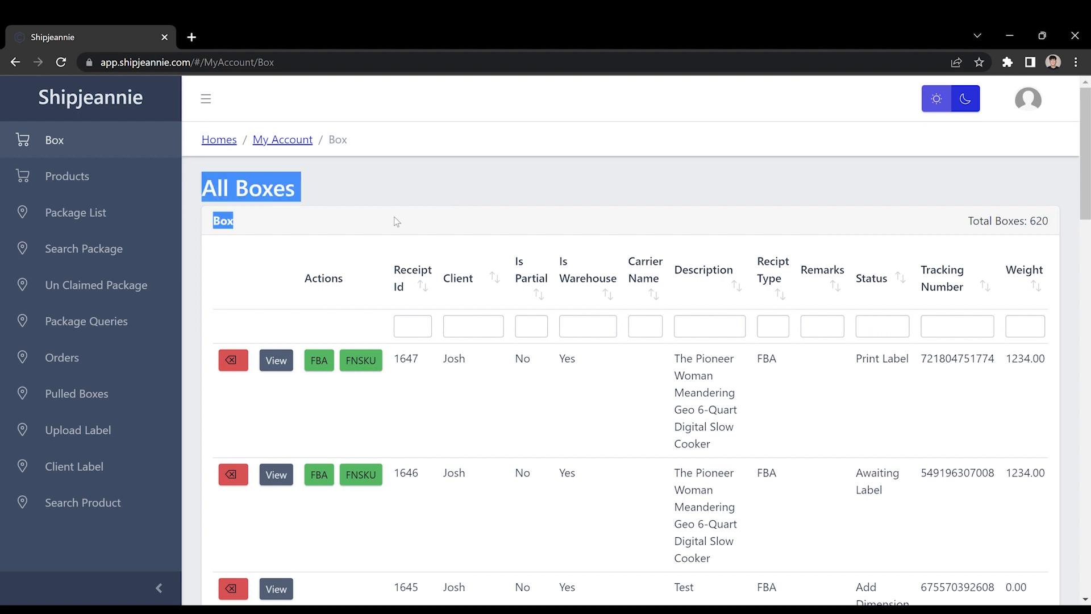
{"action": "left_click", "coordinate": [395, 217]}
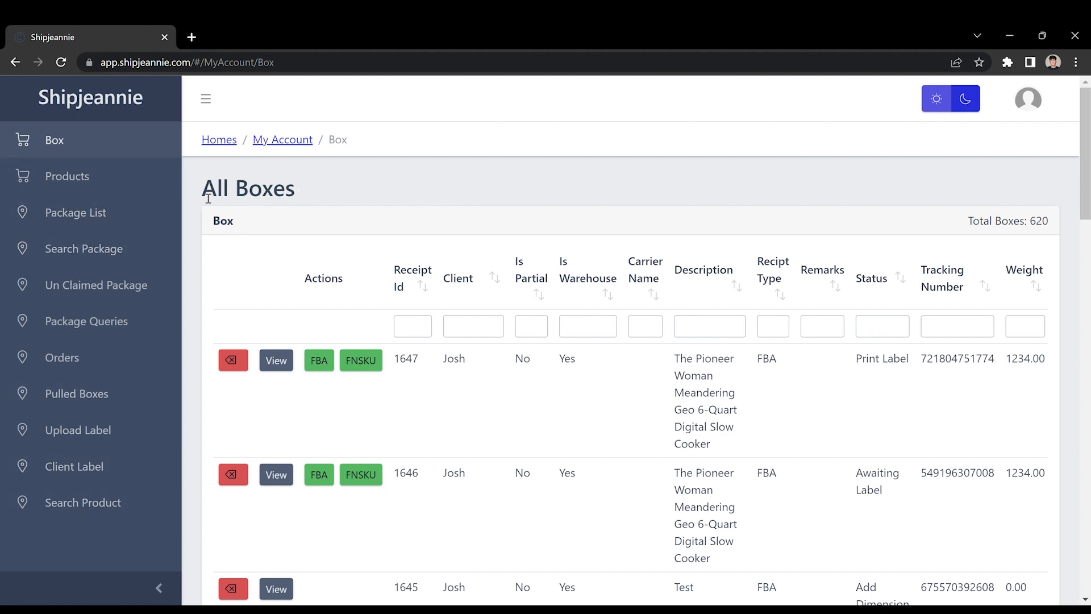
{"action": "left_click_drag", "start_coordinate": [208, 197], "coordinate": [369, 266]}
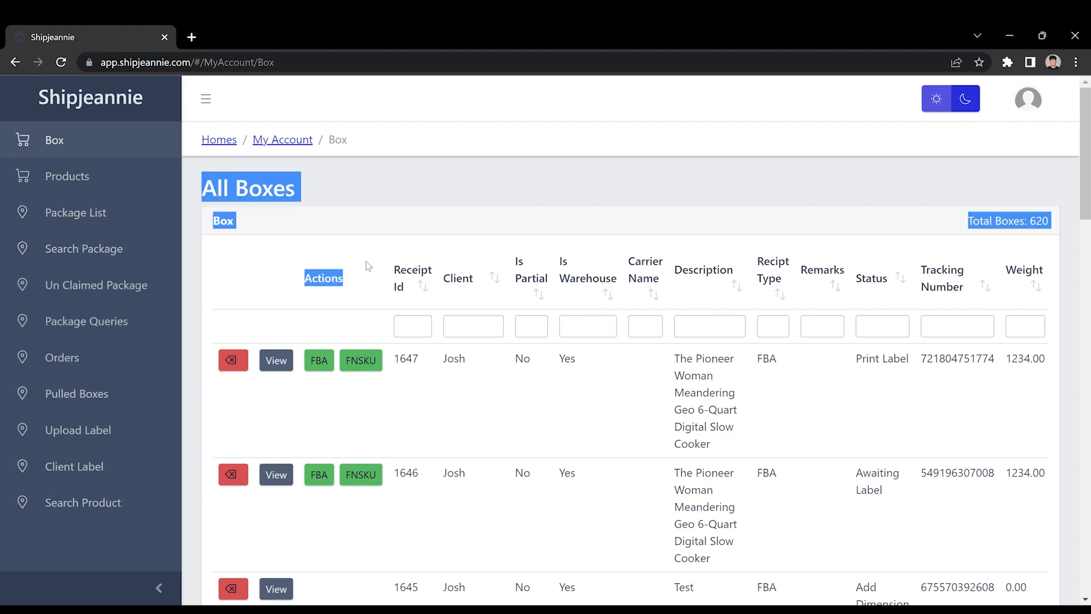
{"action": "left_click", "coordinate": [449, 203]}
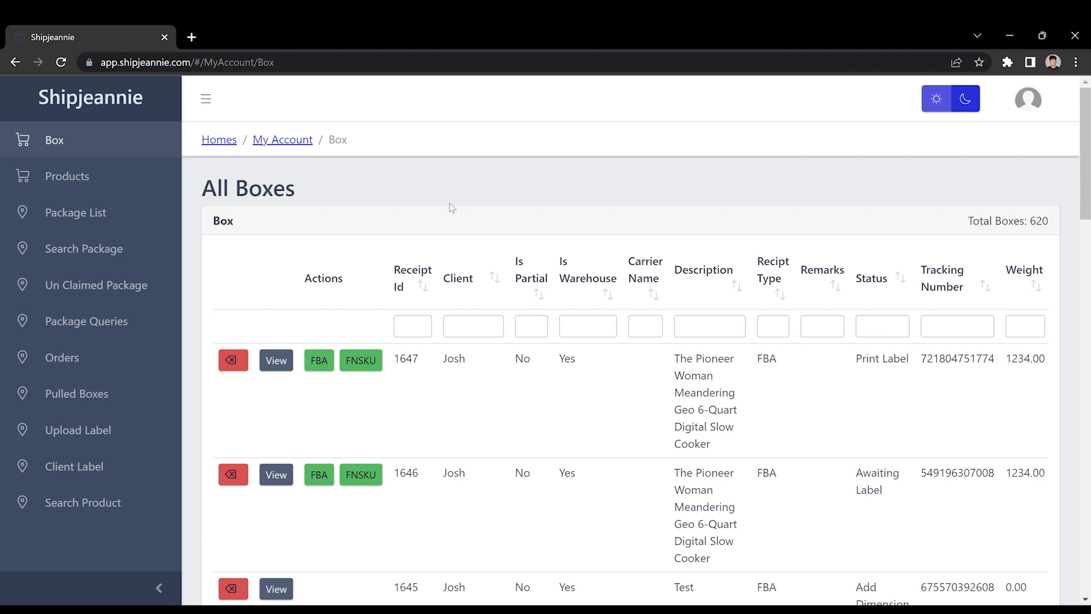